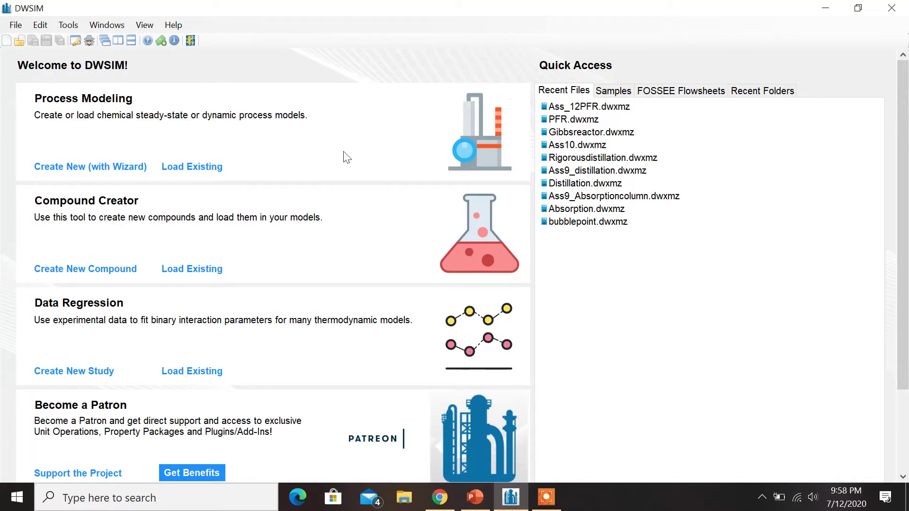
Create a new process model with the configuration wizard and add Benzene and Toluene as its compounds
click(141, 175)
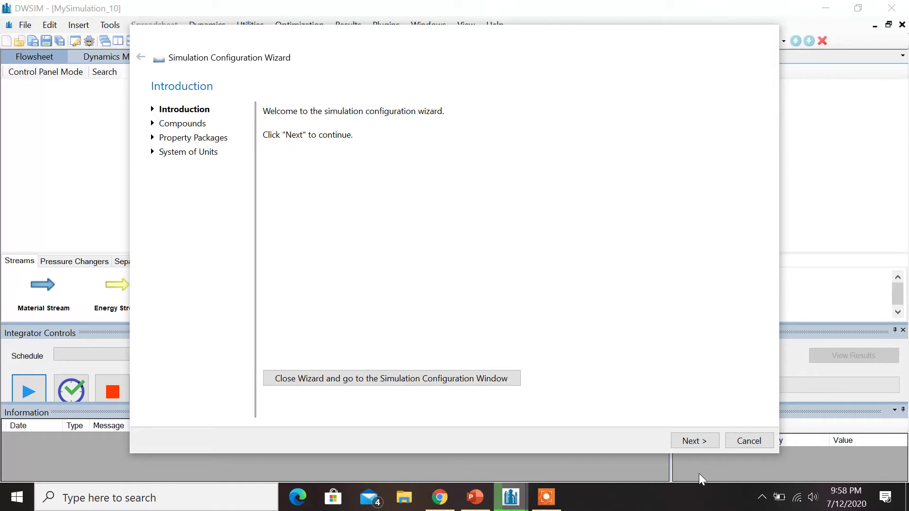
click(702, 444)
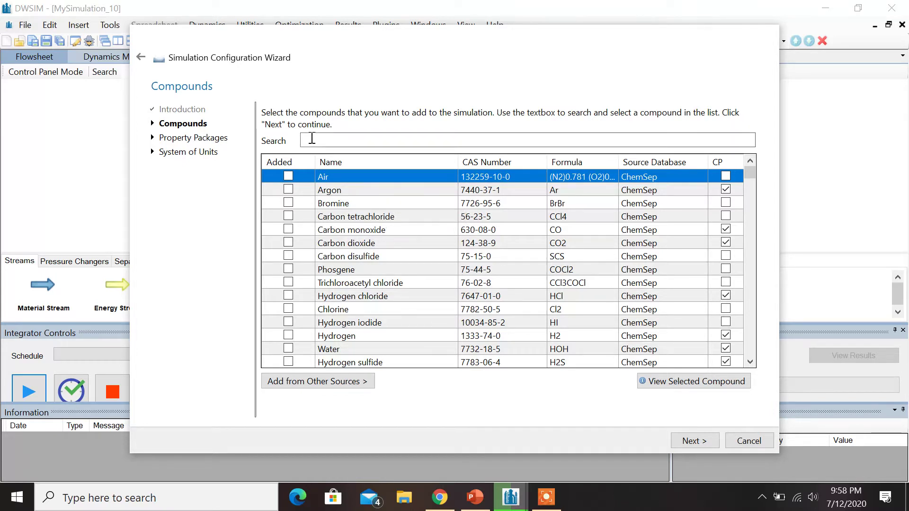
click(349, 138)
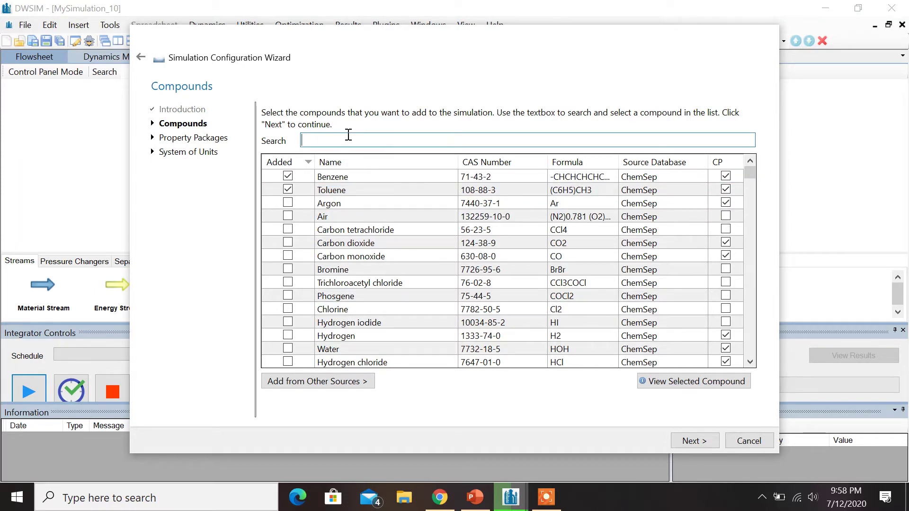
click(695, 441)
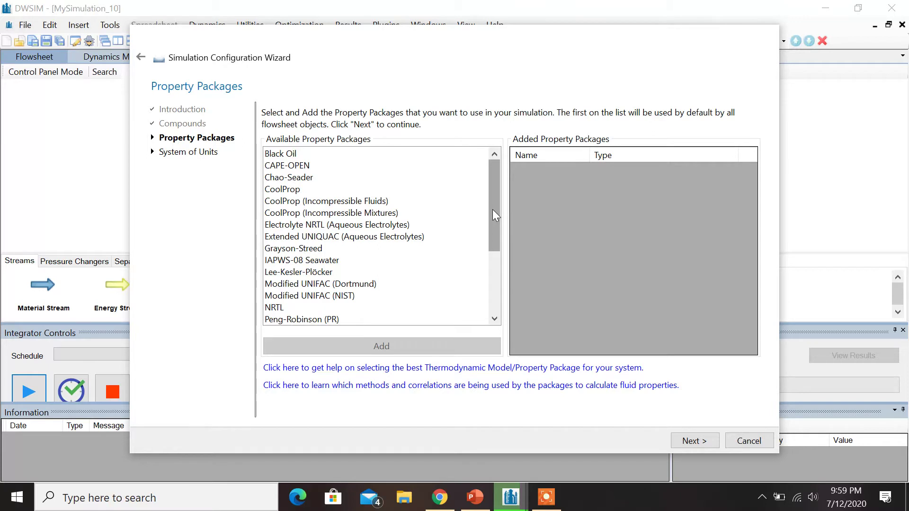
Add Raoult's Law as the simulation's property package
drag(495, 215, 498, 247)
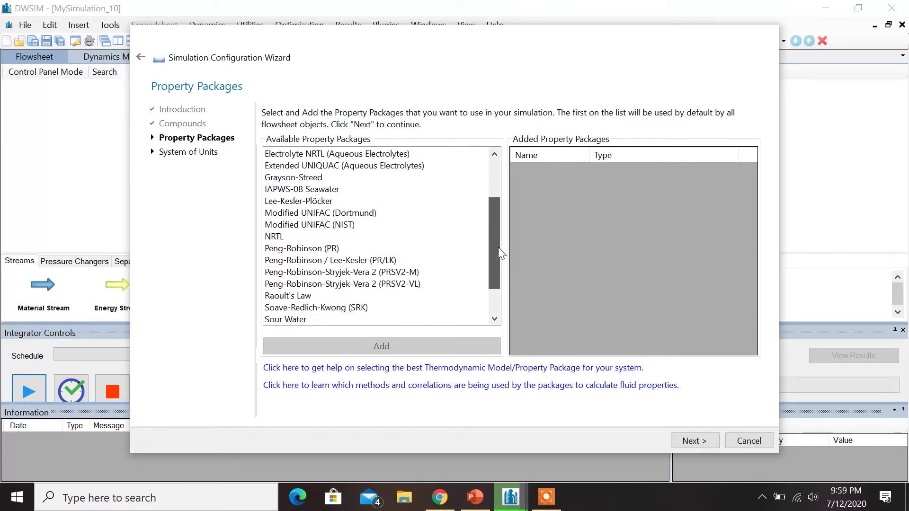
click(291, 296)
click(342, 348)
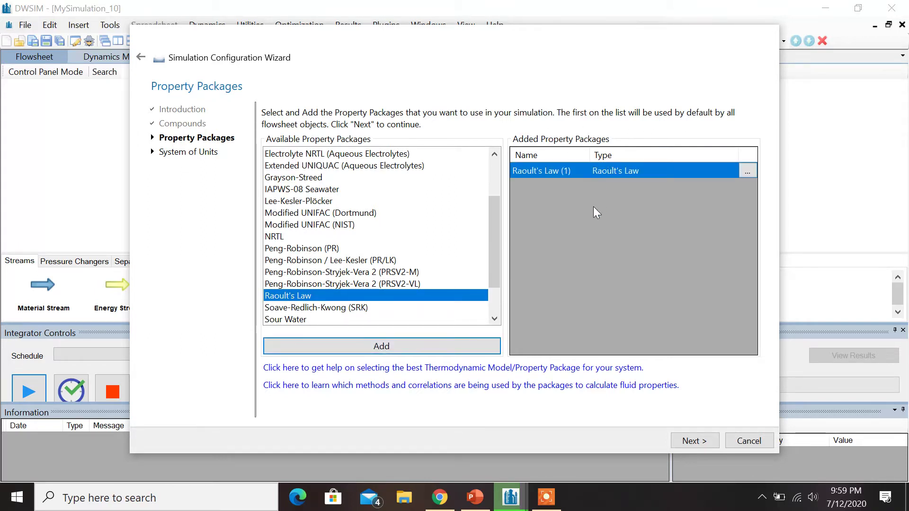
click(692, 441)
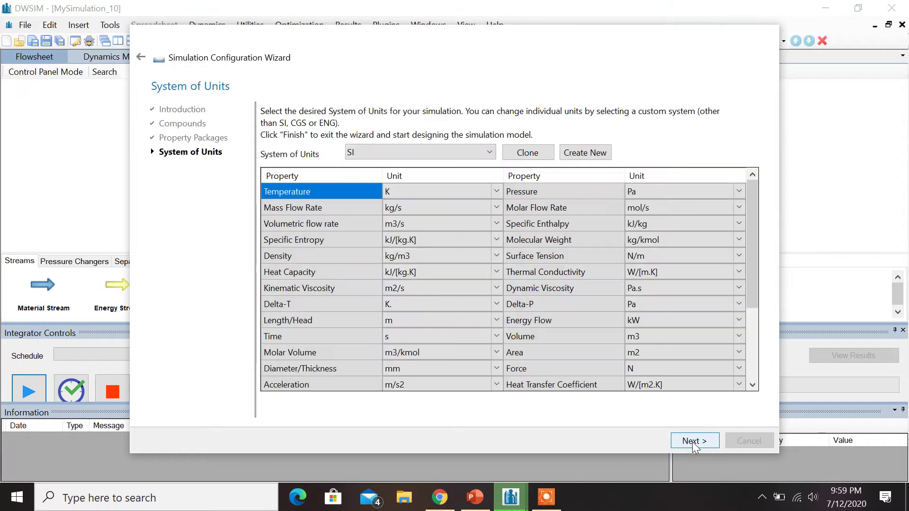
Choose the CGS system of units and finish the simulation configuration
click(396, 154)
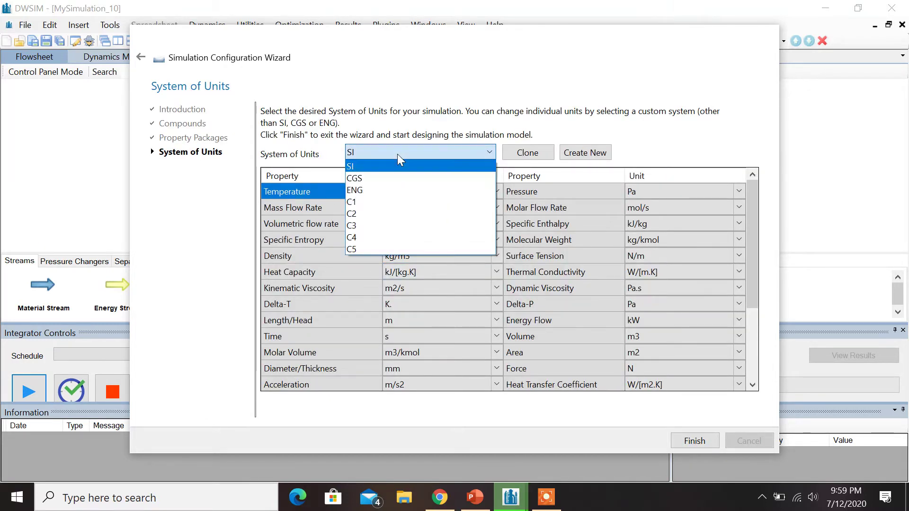
click(383, 180)
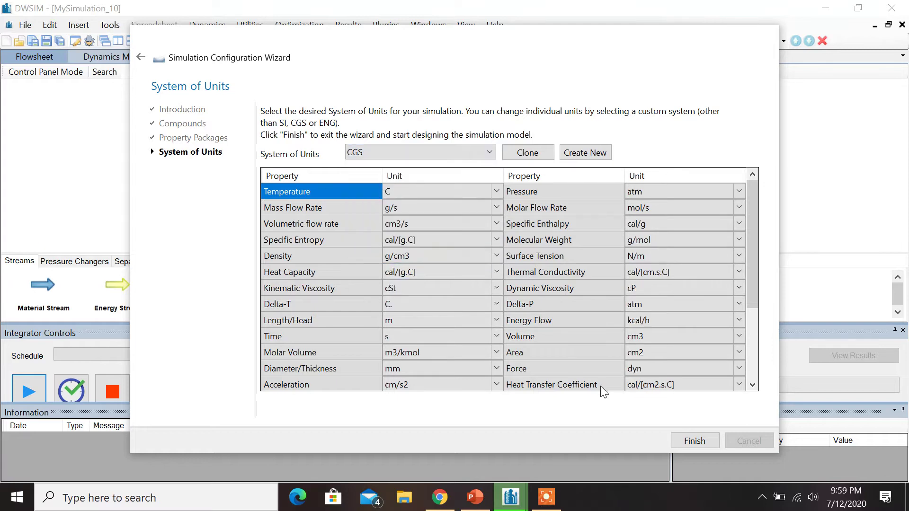
click(697, 444)
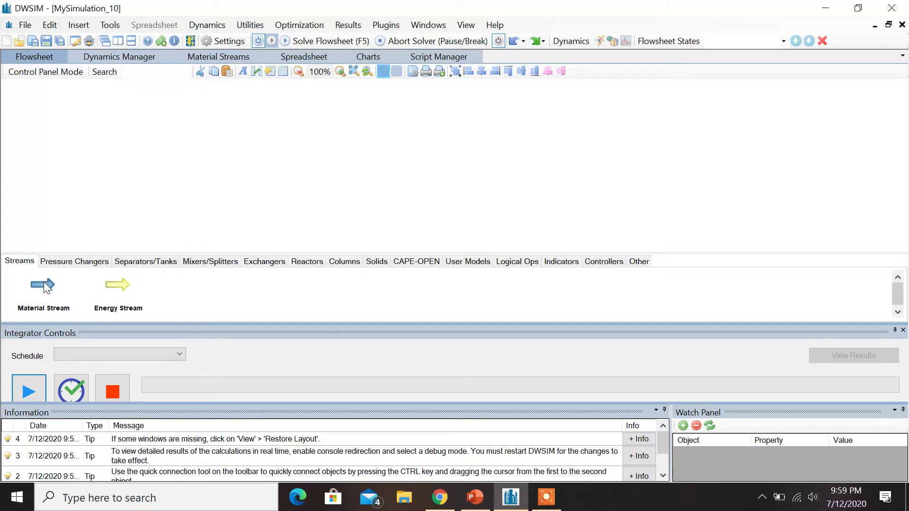
Place a material stream on the empty flowsheet and rename it Inlet1
drag(44, 282, 141, 157)
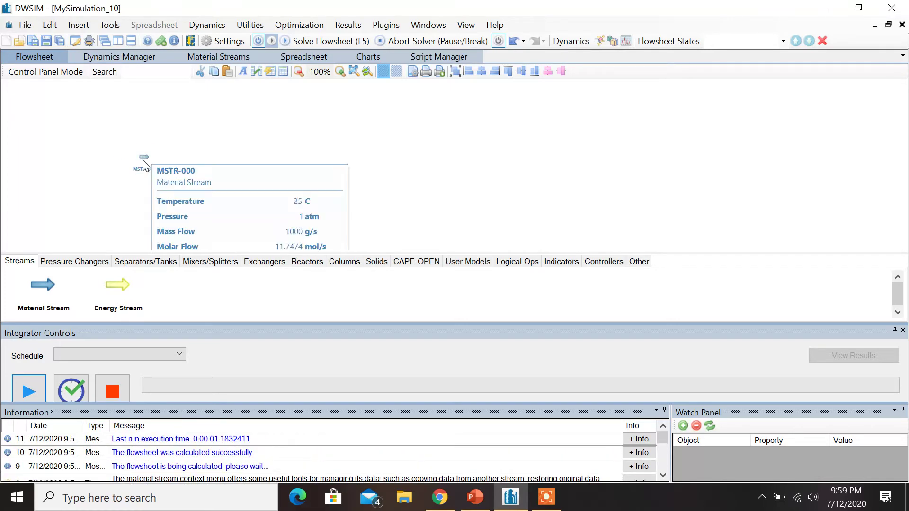
click(143, 160)
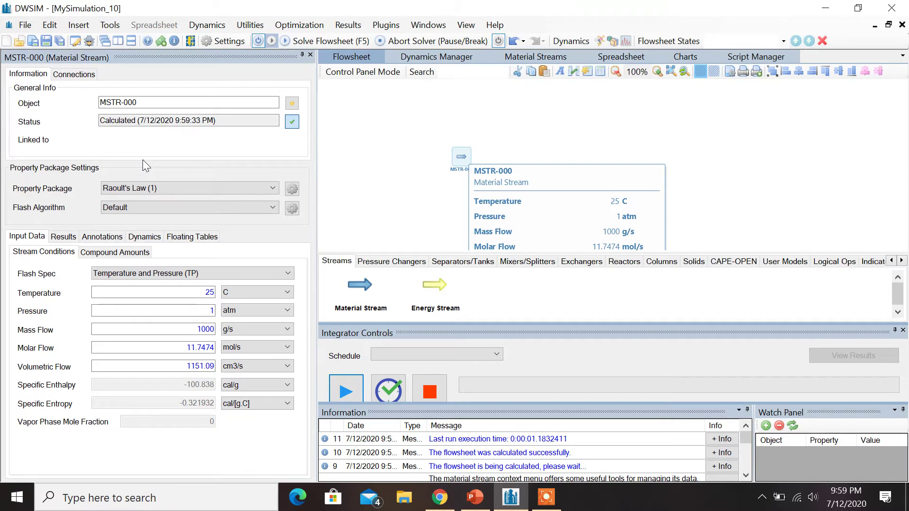
drag(153, 105, 101, 103)
key(BackSpace)
text(Inlet1)
key(Return)
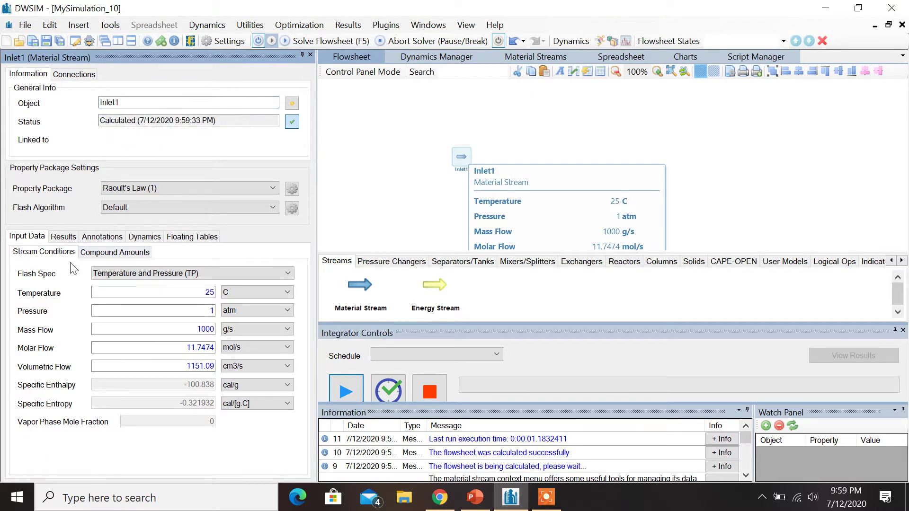
Set Inlet1's flash spec to Pressure and Vapor Fraction (PVF) with a vapor phase mole fraction of 0.5
click(183, 277)
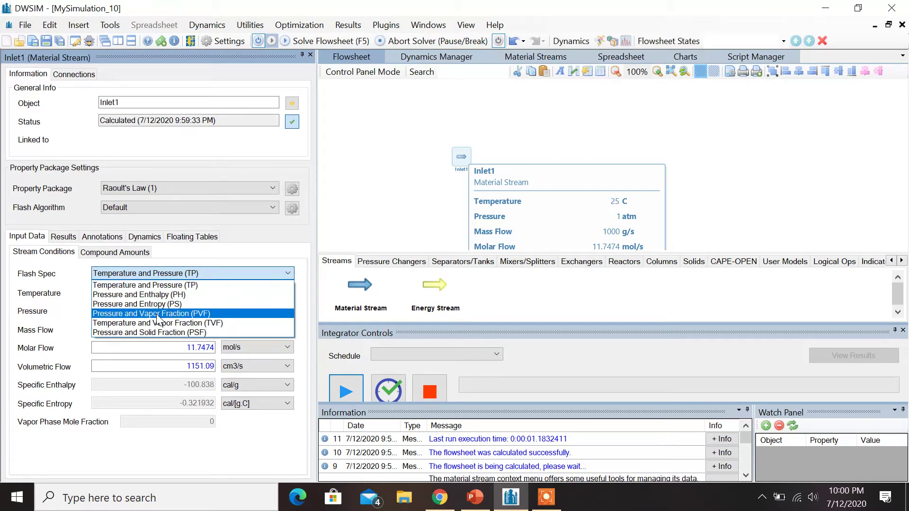
click(156, 314)
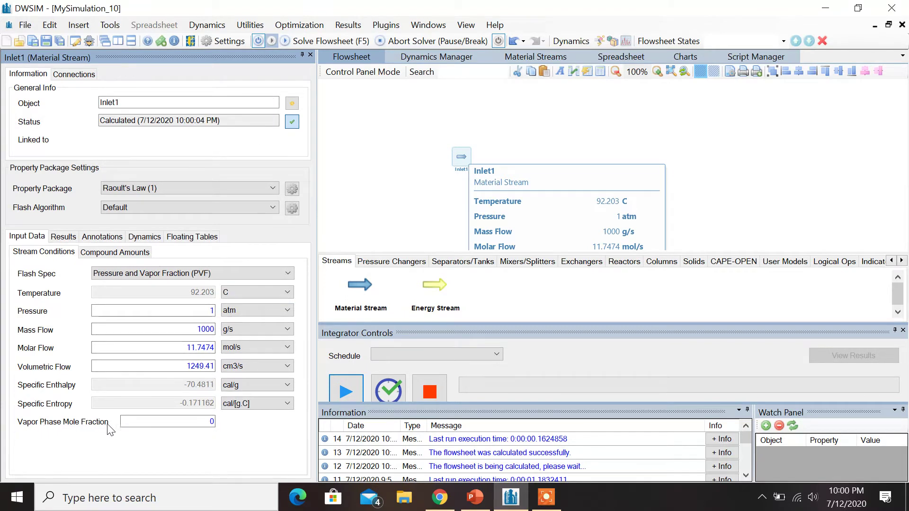
click(212, 421)
text(0.5)
key(Return)
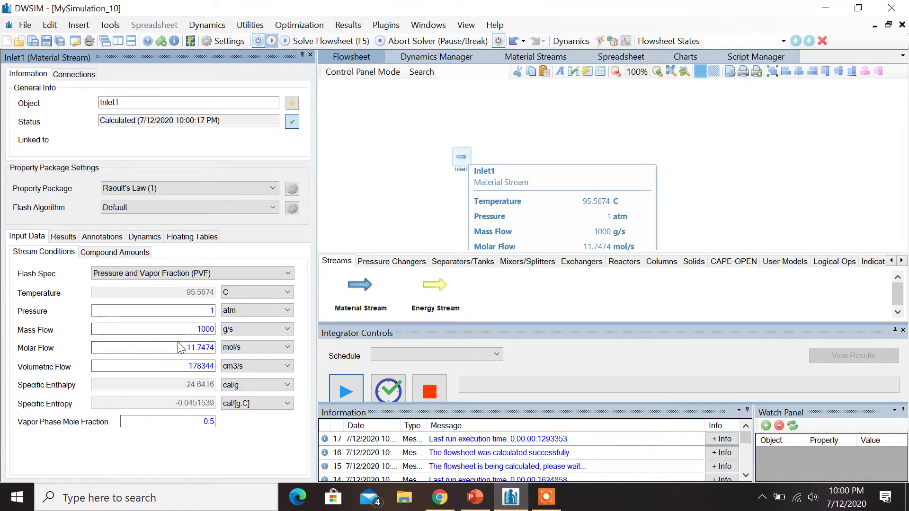
Set Inlet1's molar flow to 100 mol/s
drag(189, 348, 226, 357)
text(1)
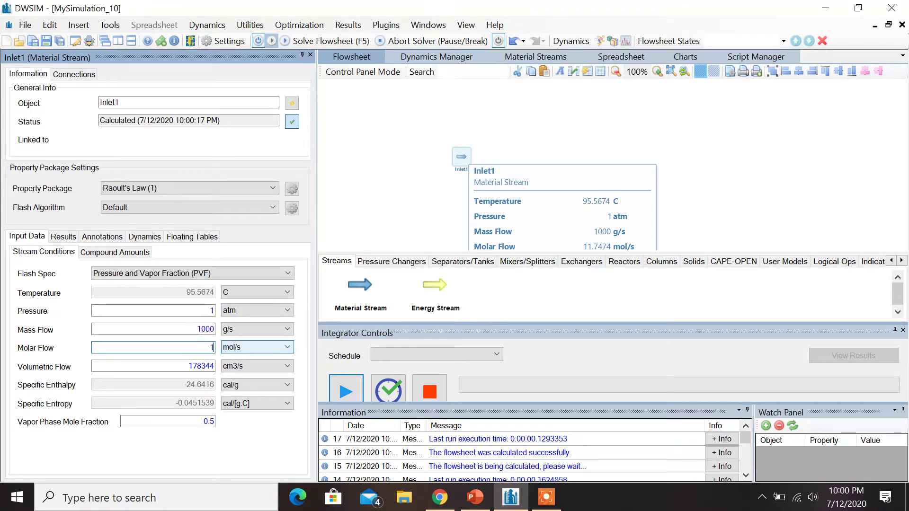
text(00)
key(Return)
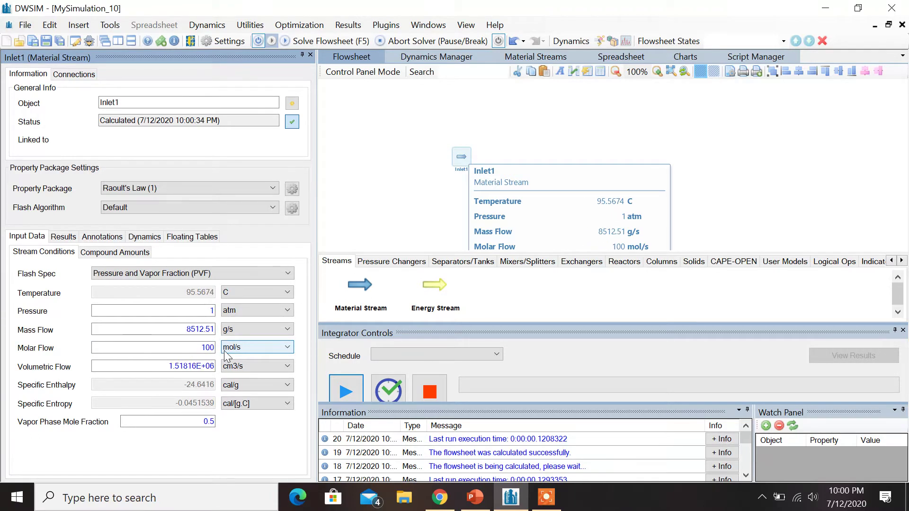
Set Inlet1's mole fractions to 0.8 Benzene and 0.2 Toluene, accept the changes and normalize the composition
click(107, 253)
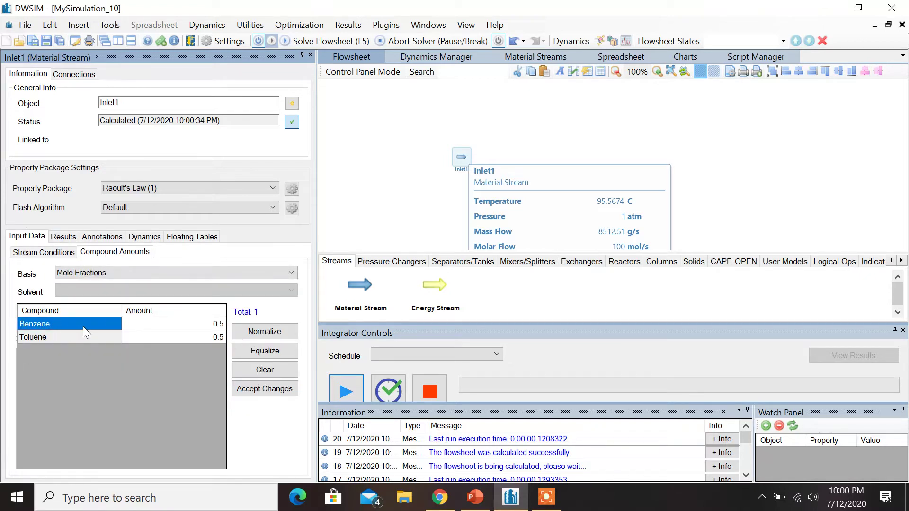
click(201, 325)
text(0.8)
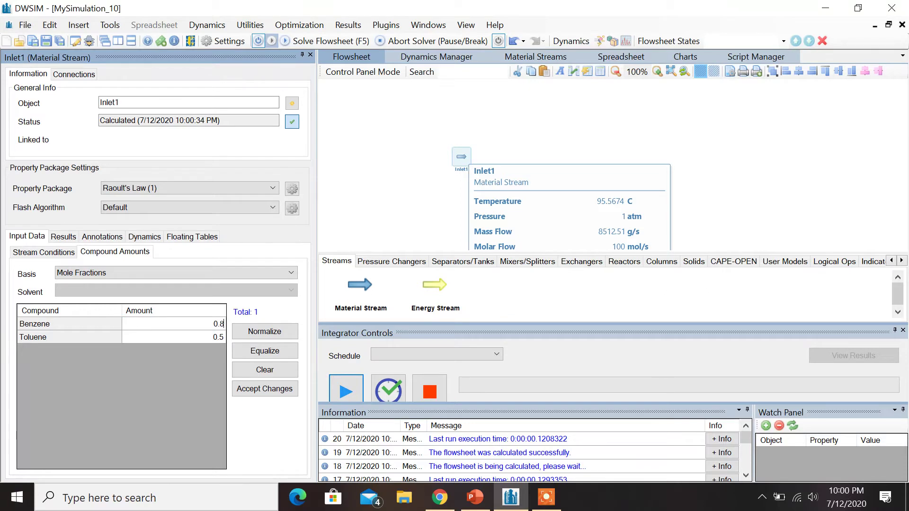
click(206, 336)
text(0.2)
click(288, 389)
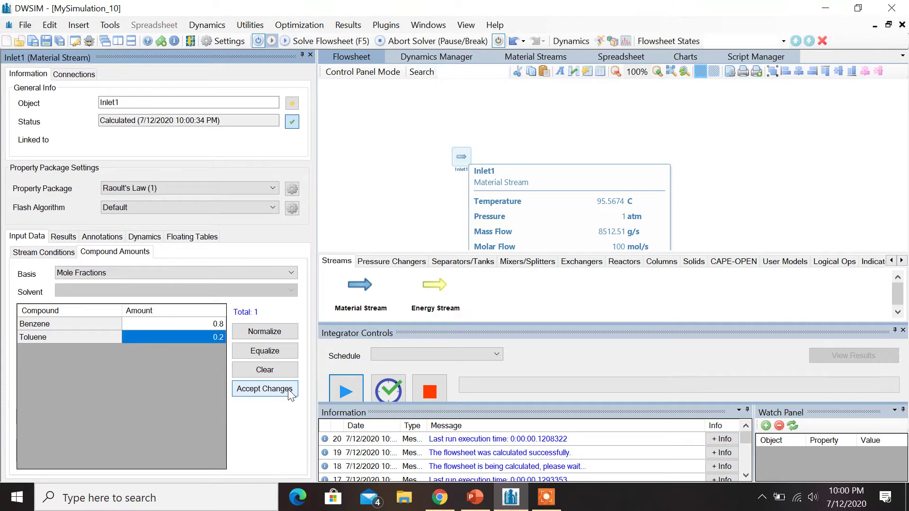
click(280, 333)
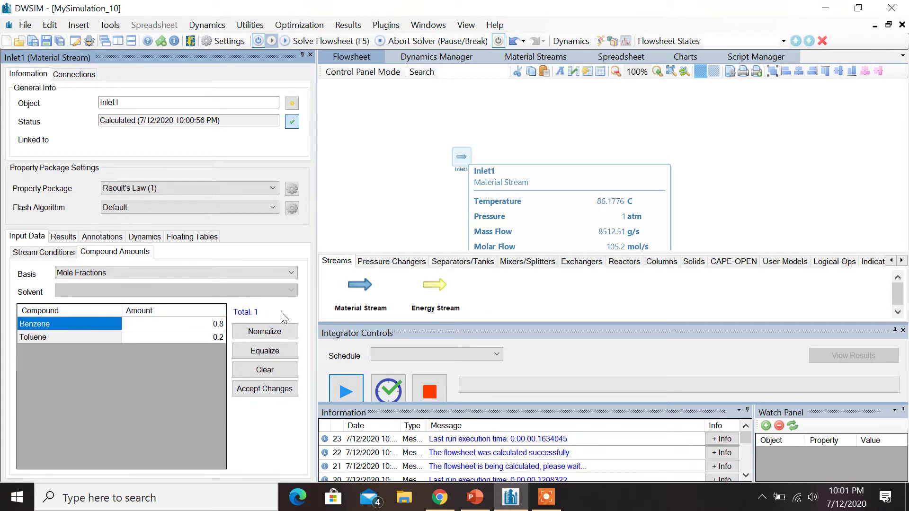
click(265, 327)
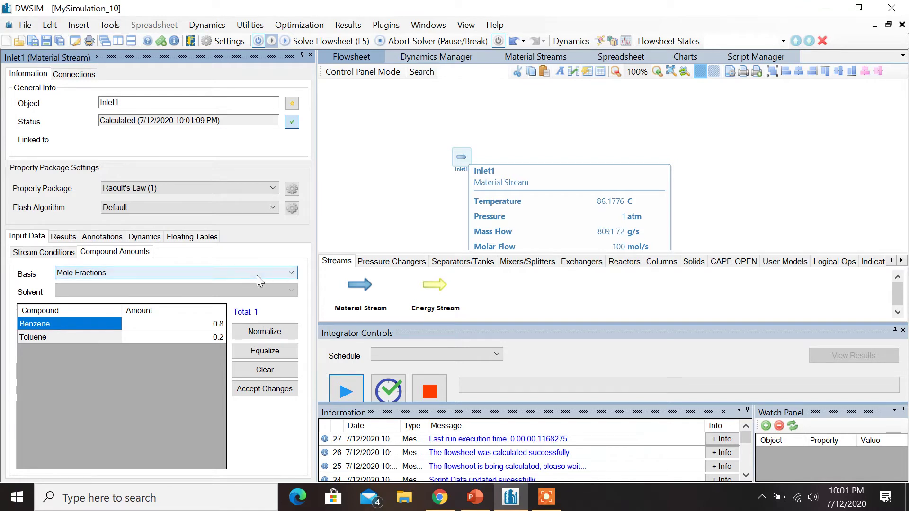
Place a second material stream below Inlet1 and rename it Inlet2
drag(353, 285, 457, 216)
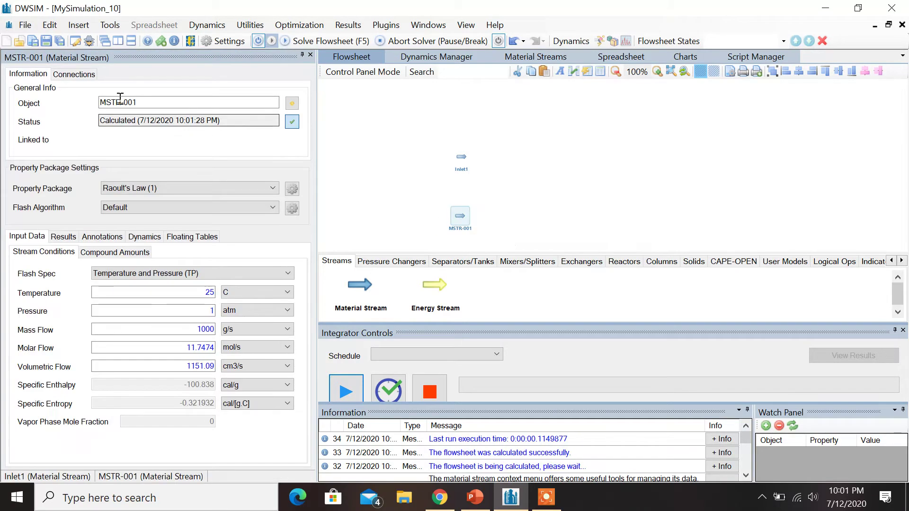
drag(142, 101, 72, 115)
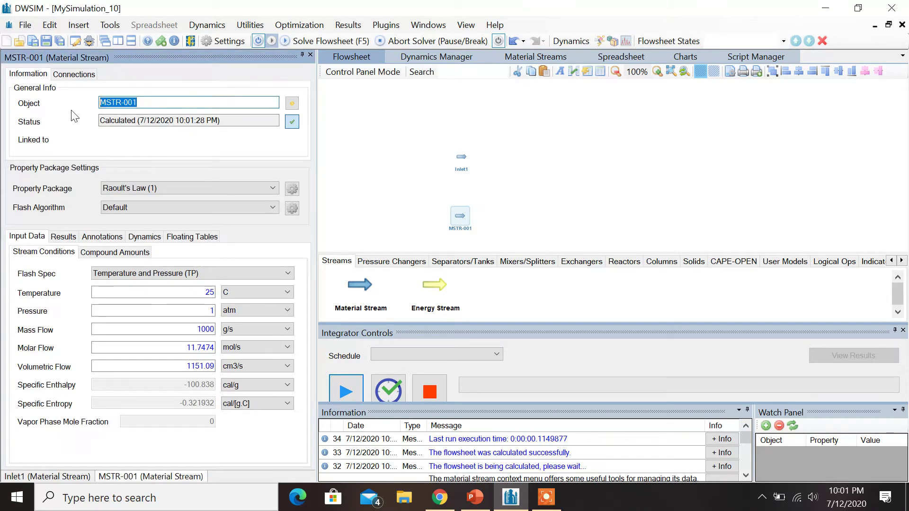
key(BackSpace)
text(Inlet2)
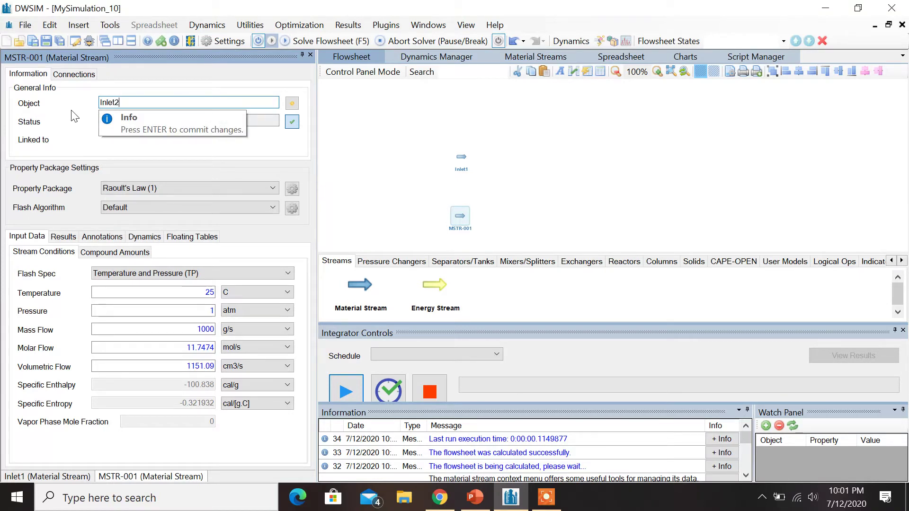
key(Return)
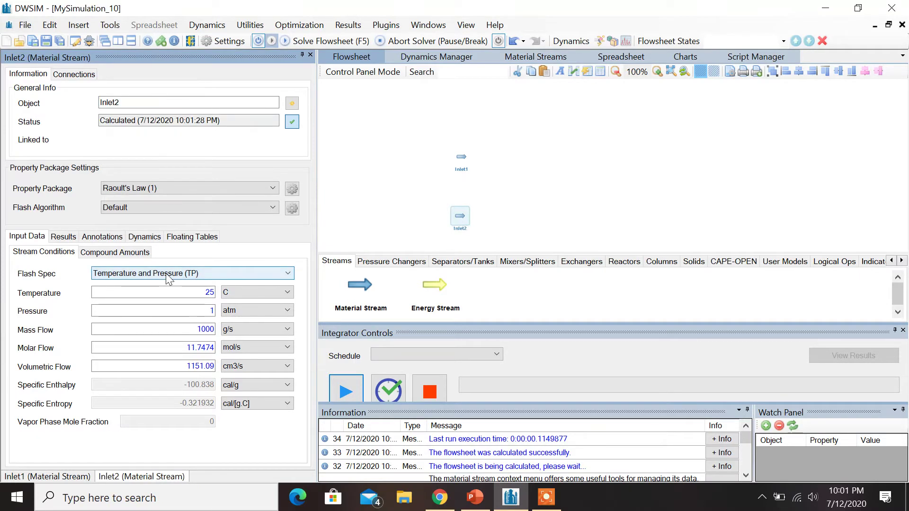
Specify Inlet2 by Pressure and Vapor Fraction (PVF), with a molar flow of 100 mol/s and a vapor phase mole fraction of 0.5
click(150, 275)
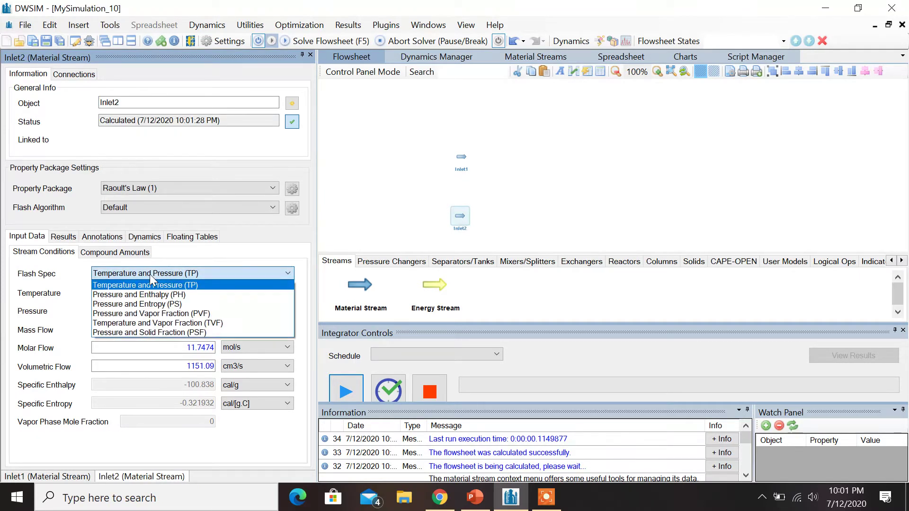
click(154, 314)
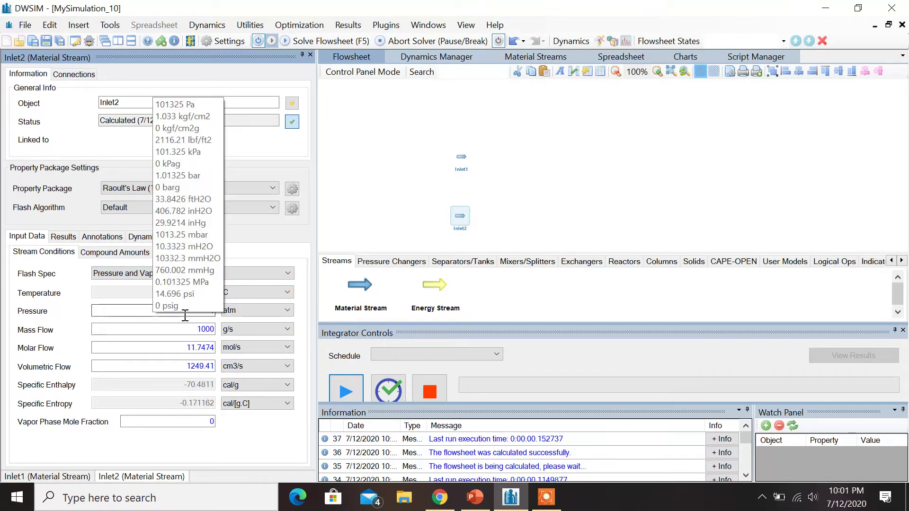
click(187, 346)
drag(186, 347, 226, 351)
text(100)
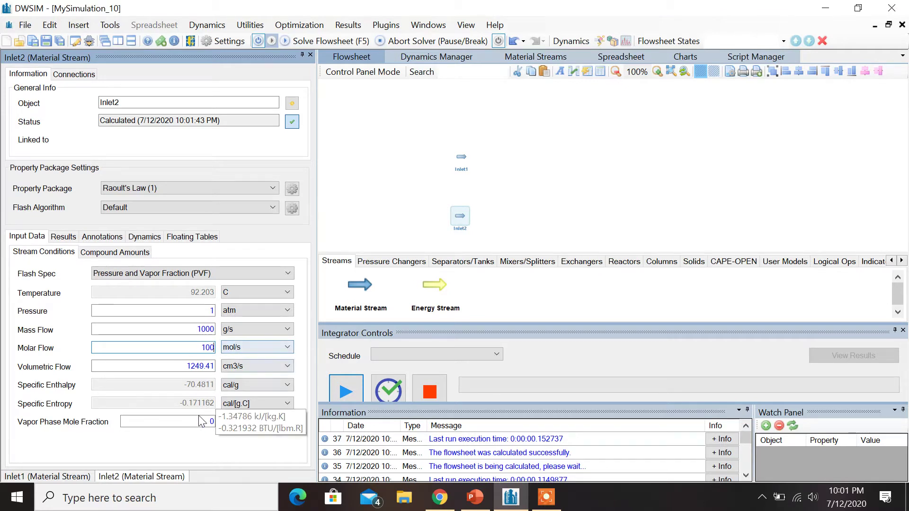
click(211, 421)
text(.5)
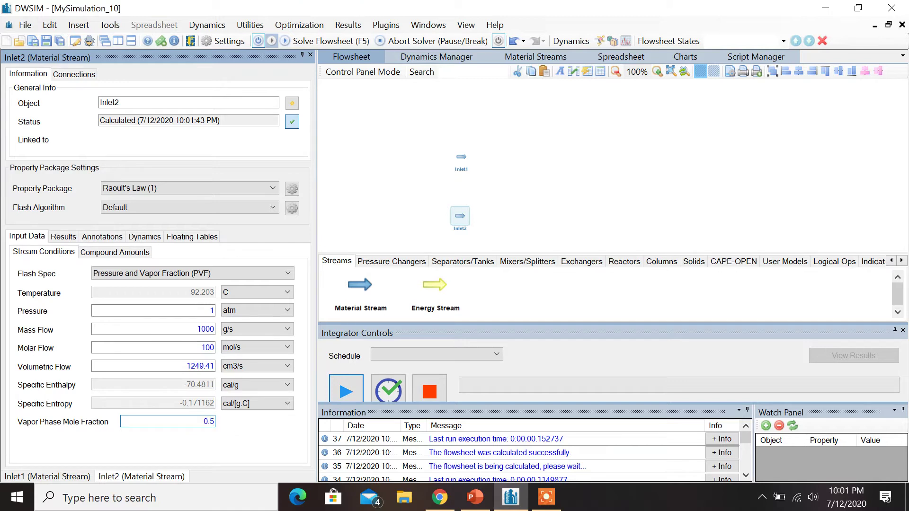
key(Return)
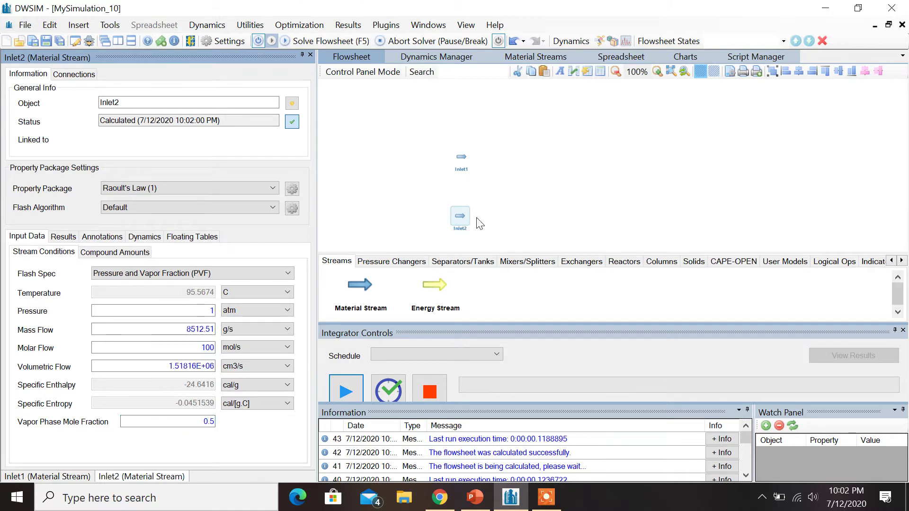
Set Inlet2's mole fractions to 0.2 Benzene and 0.8 Toluene and accept the changes
click(135, 255)
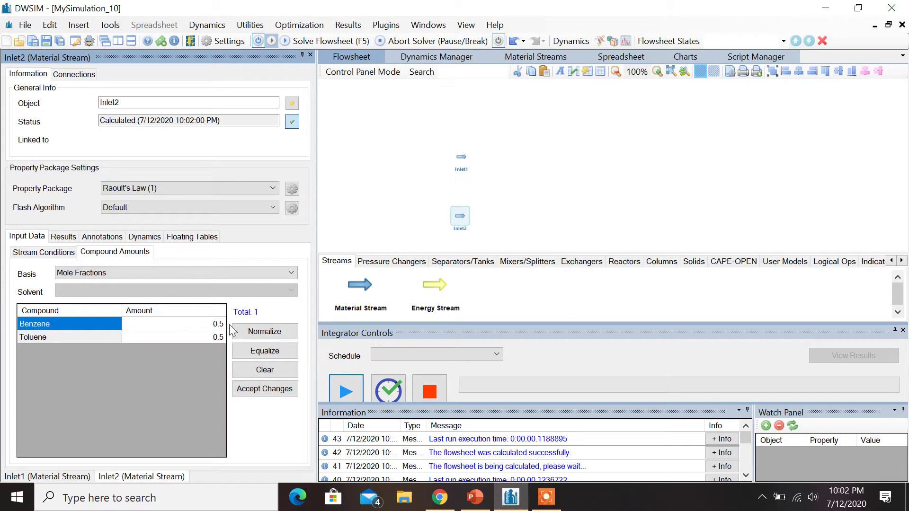
click(203, 325)
click(203, 325)
text(0.2)
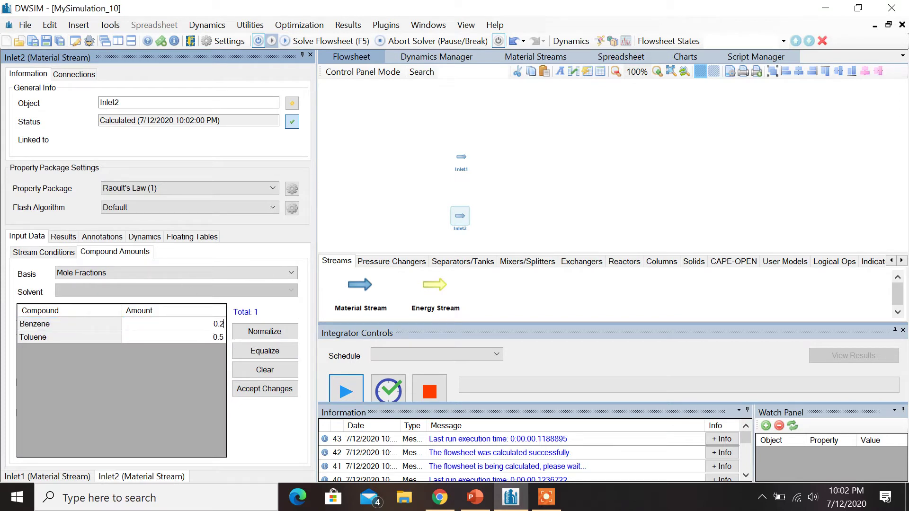
click(215, 339)
click(215, 339)
text(0.8)
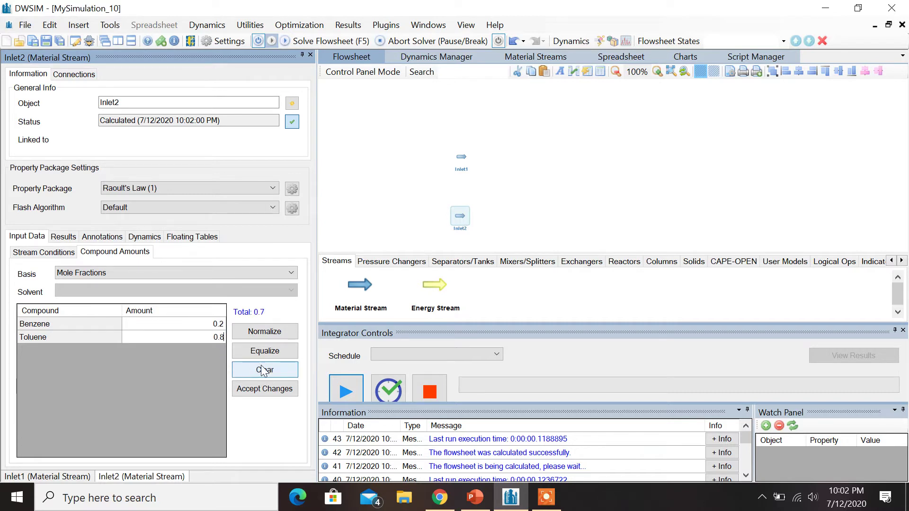
click(267, 390)
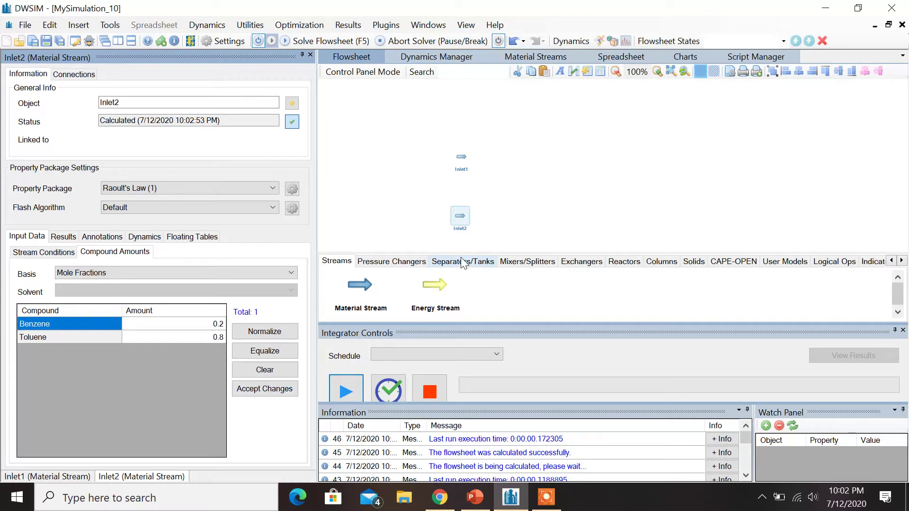
Place a Stream Mixer on the flowsheet between and to the right of the two inlet streams and rename it Mixer
click(512, 265)
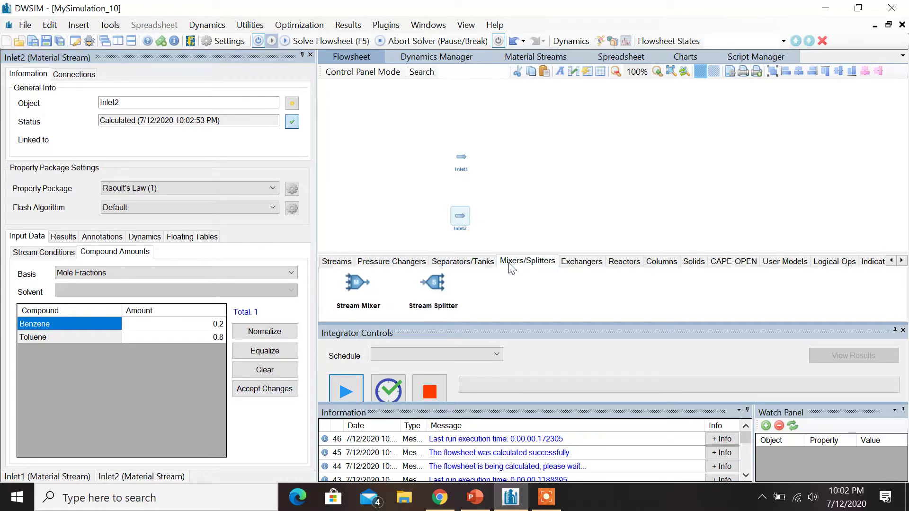
drag(349, 286, 511, 182)
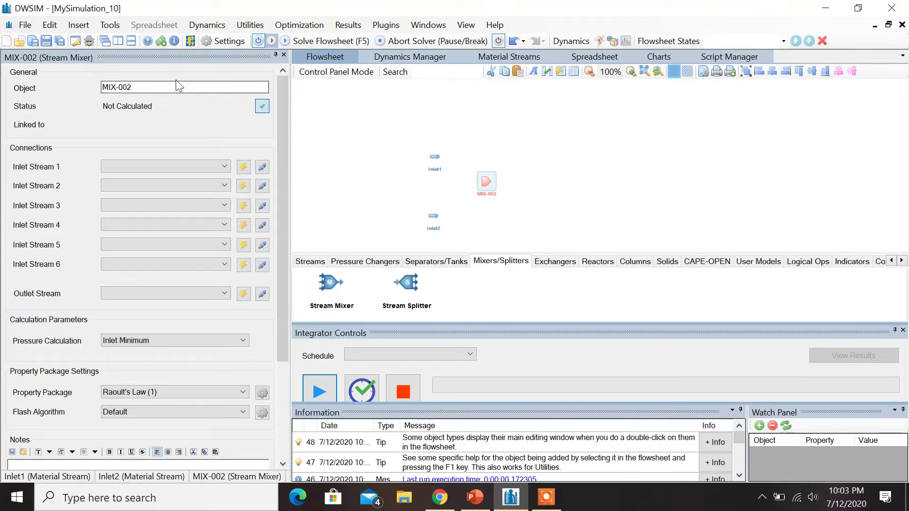
drag(169, 87, 70, 84)
key(BackSpace)
text(Mixer)
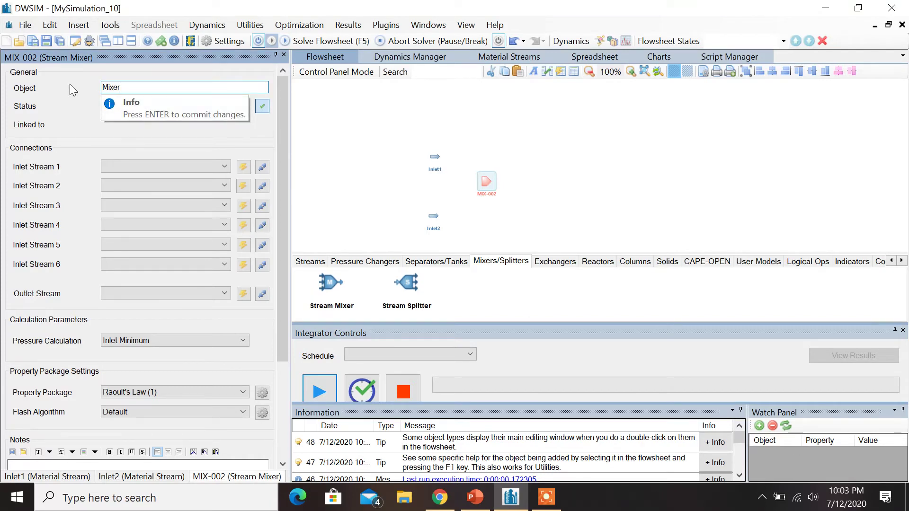
key(Return)
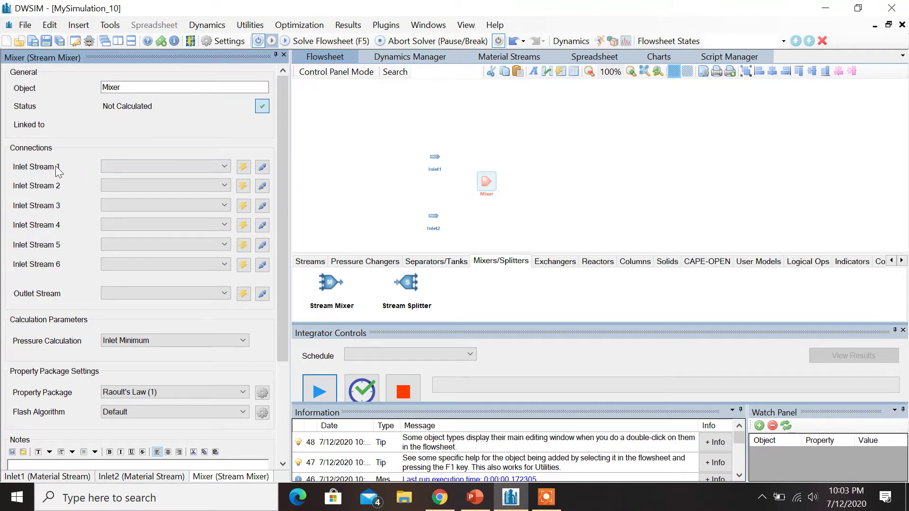
Connect Inlet1 as the mixer's Inlet Stream 1 and Inlet2 as its Inlet Stream 2
click(198, 166)
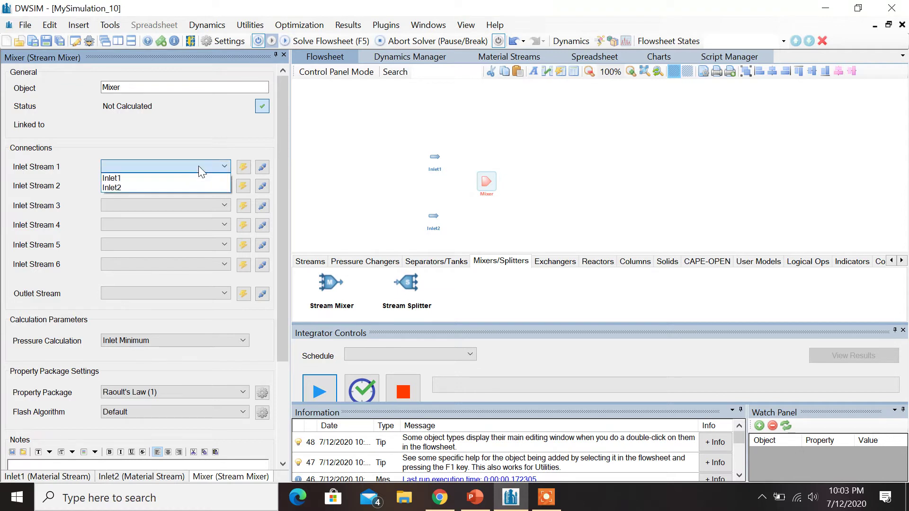
click(180, 180)
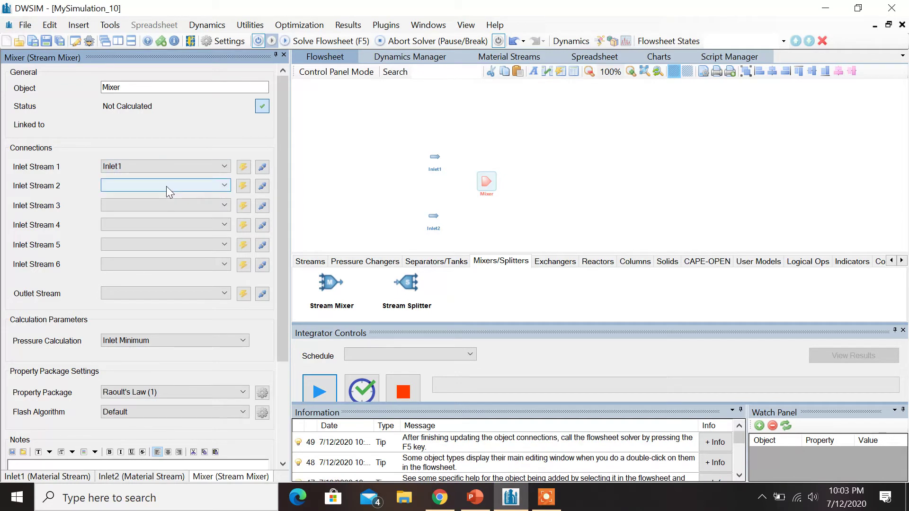
click(166, 187)
click(146, 204)
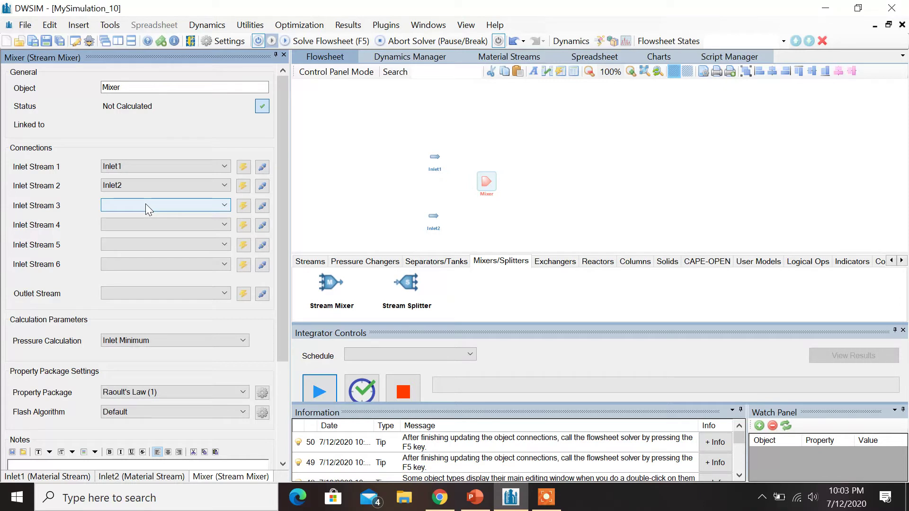
Place a material stream to the right of the mixer and rename it Outlet
click(320, 263)
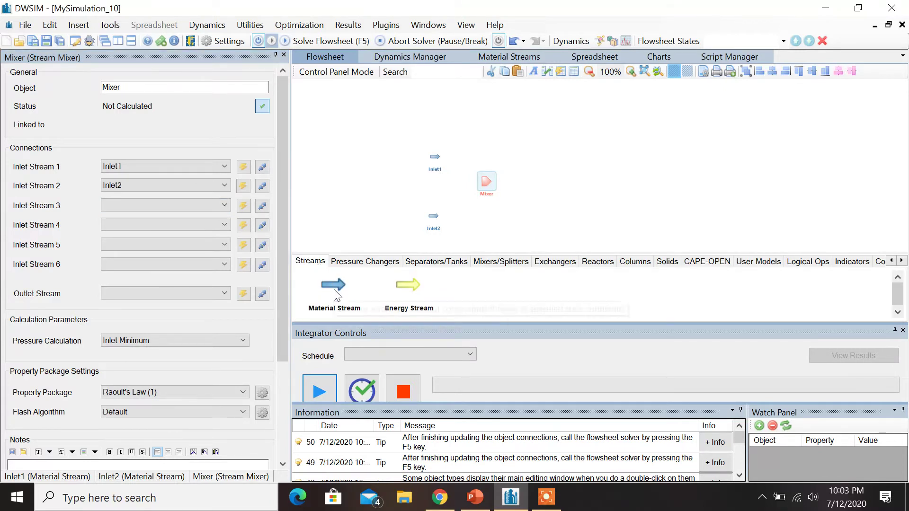
drag(334, 284, 541, 180)
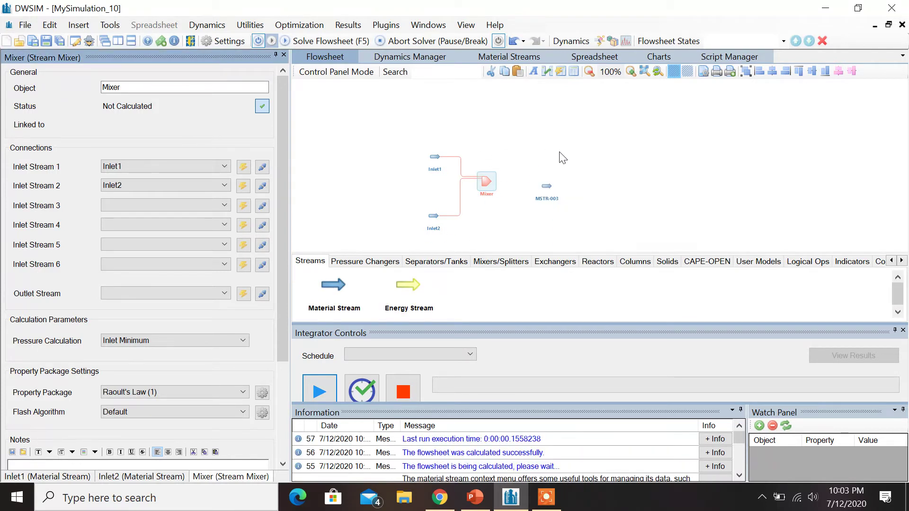
click(547, 189)
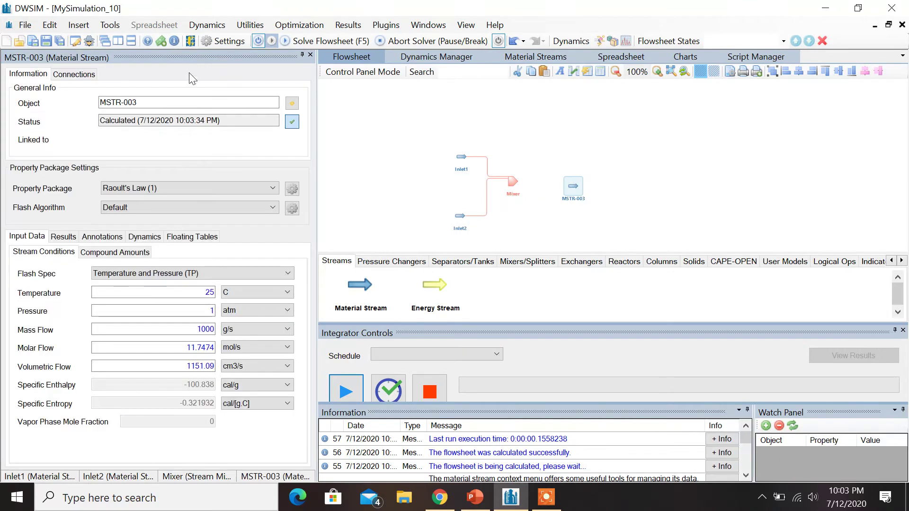
click(137, 103)
key(BackSpace)
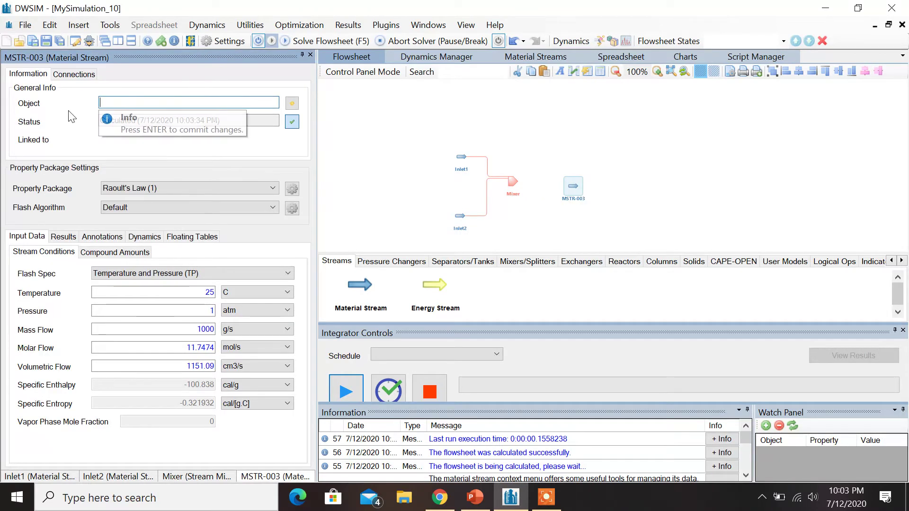
text(Outlet)
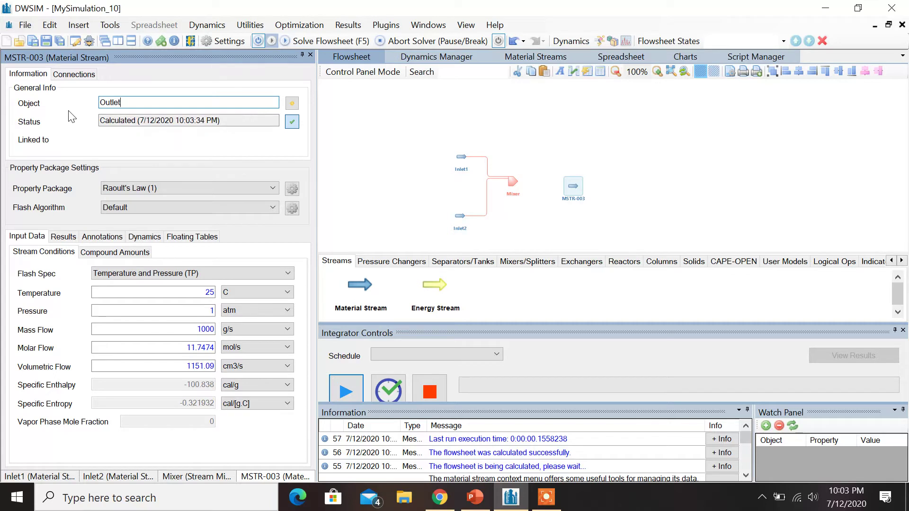
key(Return)
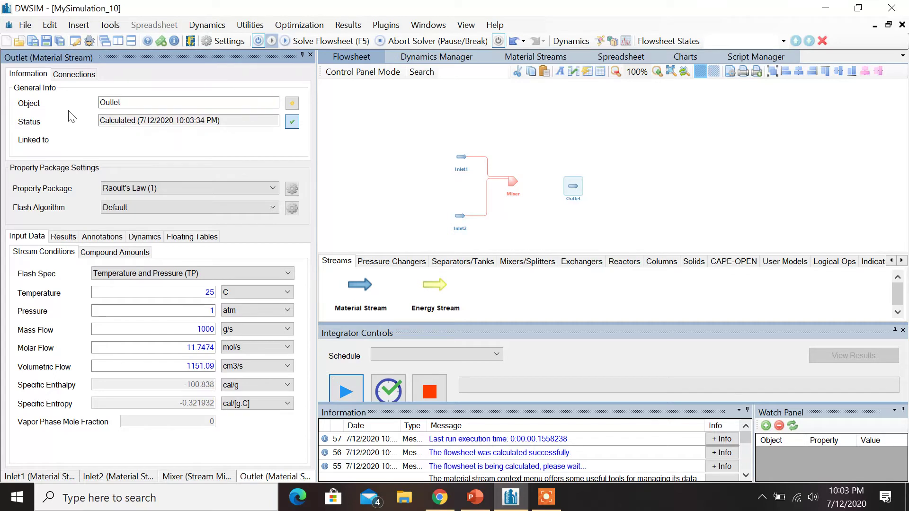
Connect Outlet as the mixer's outlet stream and solve the flowsheet
click(513, 181)
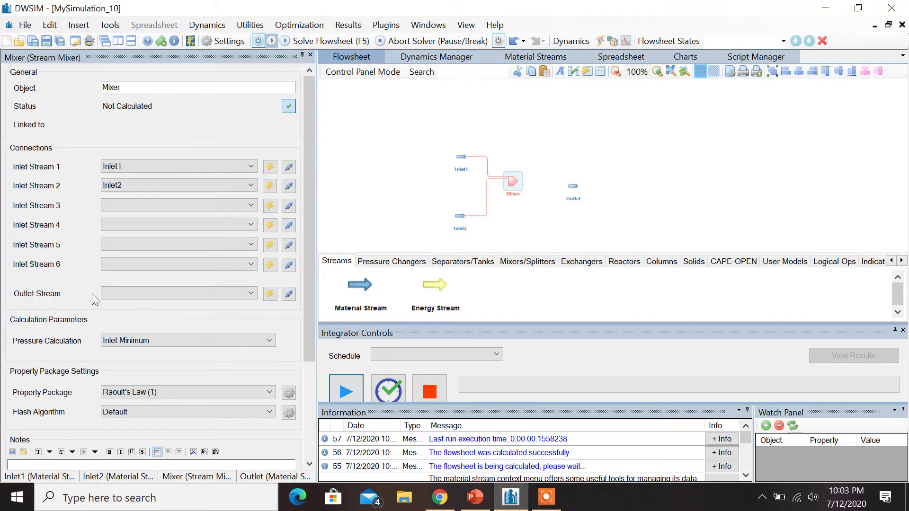
click(151, 292)
click(129, 325)
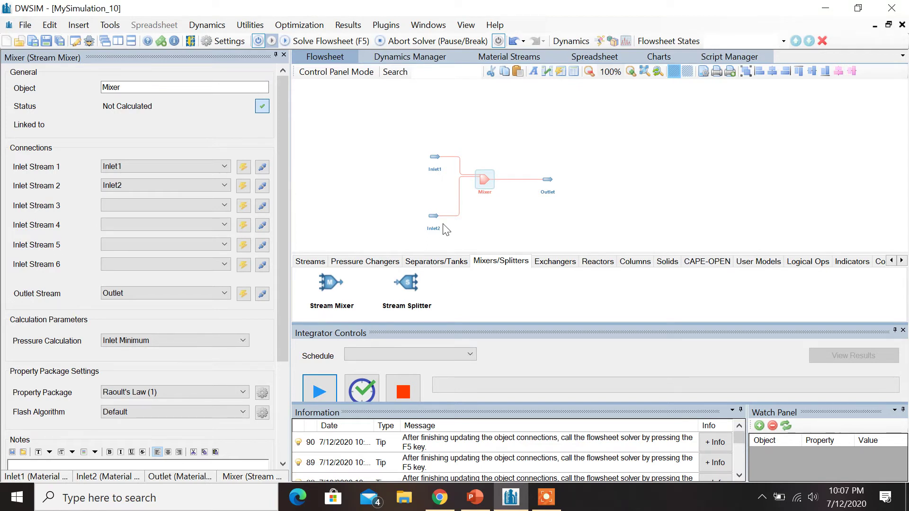
click(329, 40)
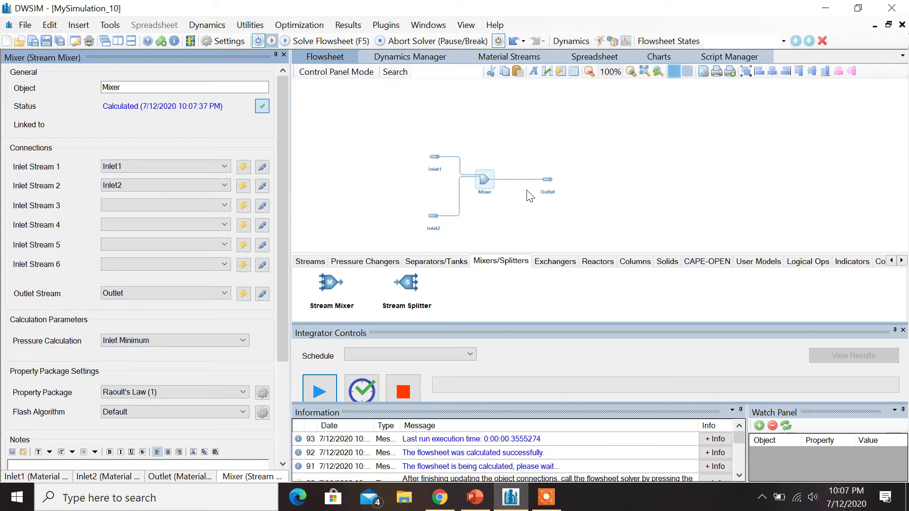
Examine the Outlet stream's calculated conditions, compound mole fractions and mixture phase properties
click(549, 180)
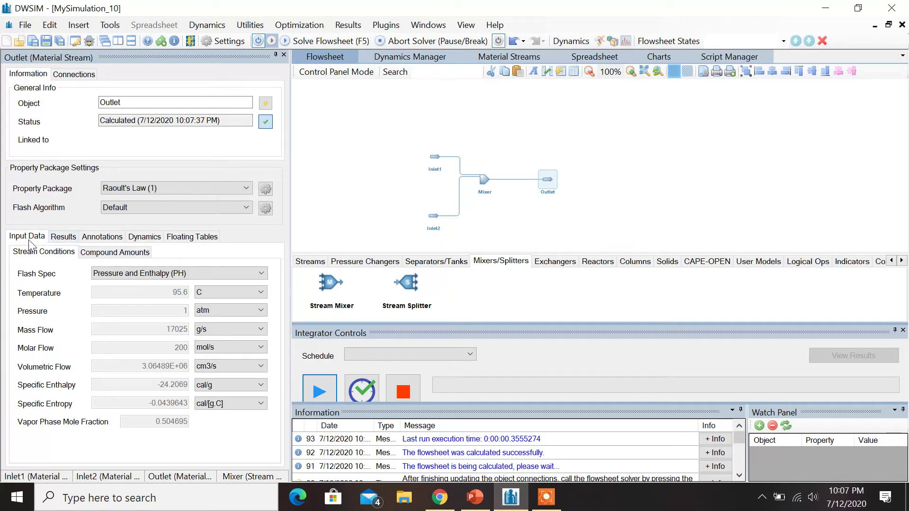
click(64, 237)
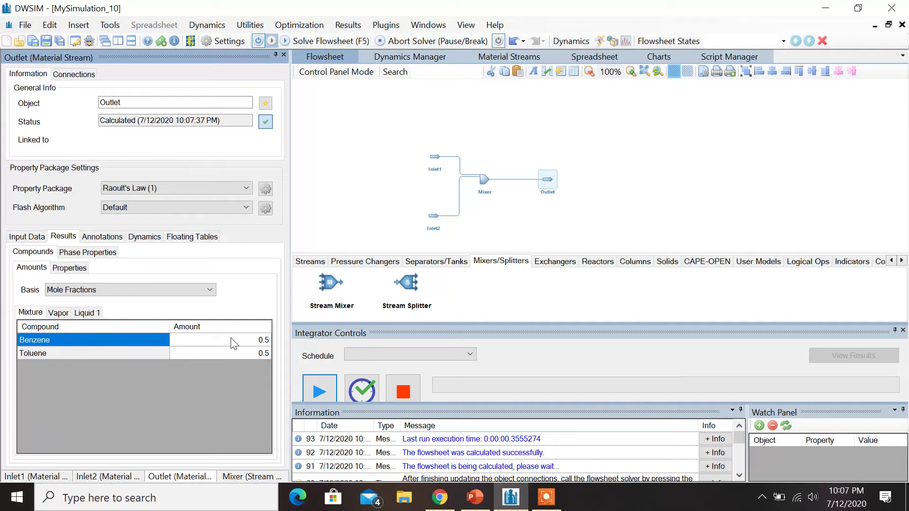
click(109, 255)
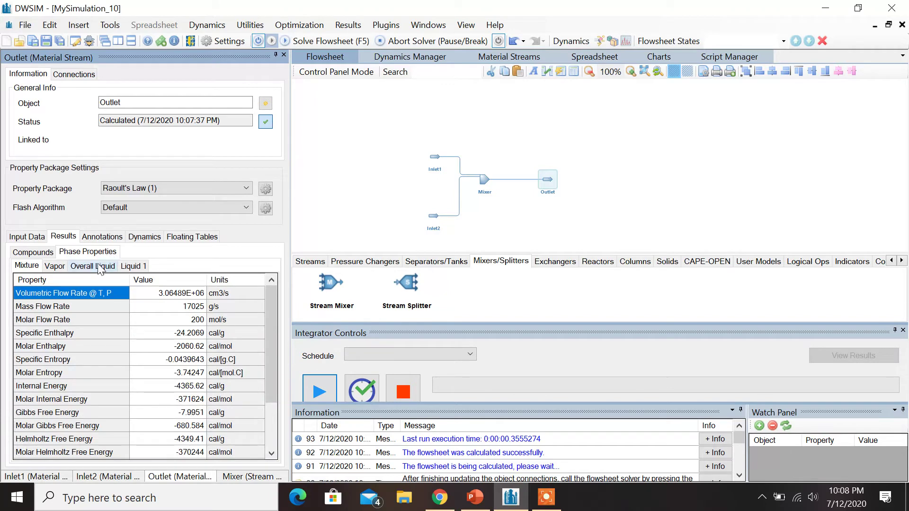
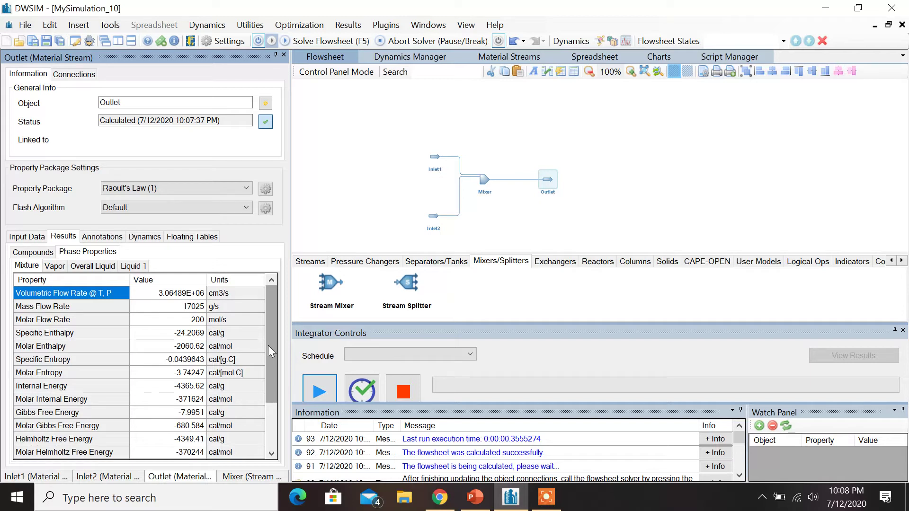
Place a Gas-Liquid Separator to the right of the Outlet stream and open its settings
click(453, 263)
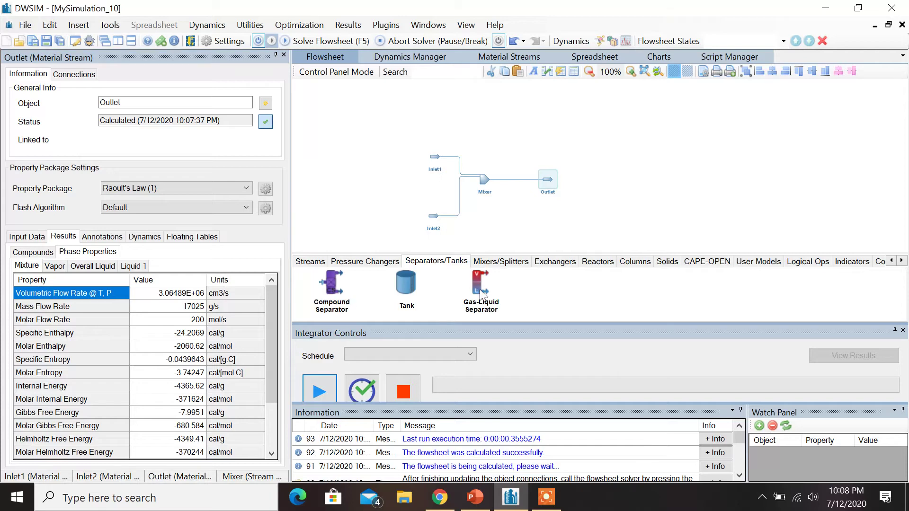
drag(480, 289, 598, 174)
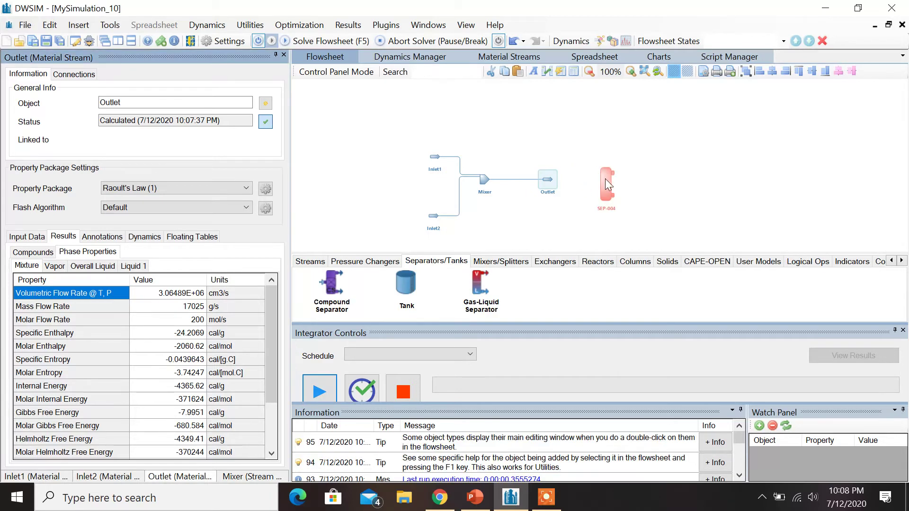
click(606, 178)
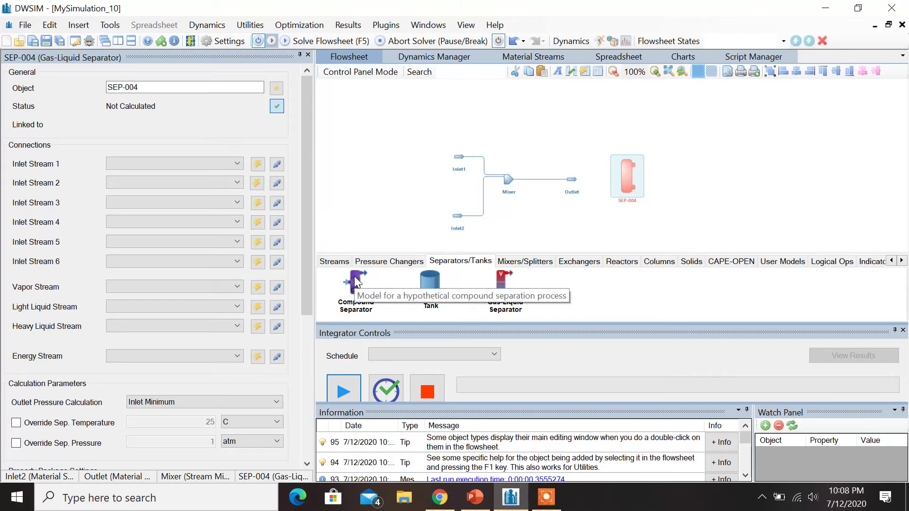
Place two material streams to the right of the separator, one above the other
click(336, 262)
drag(358, 288, 684, 129)
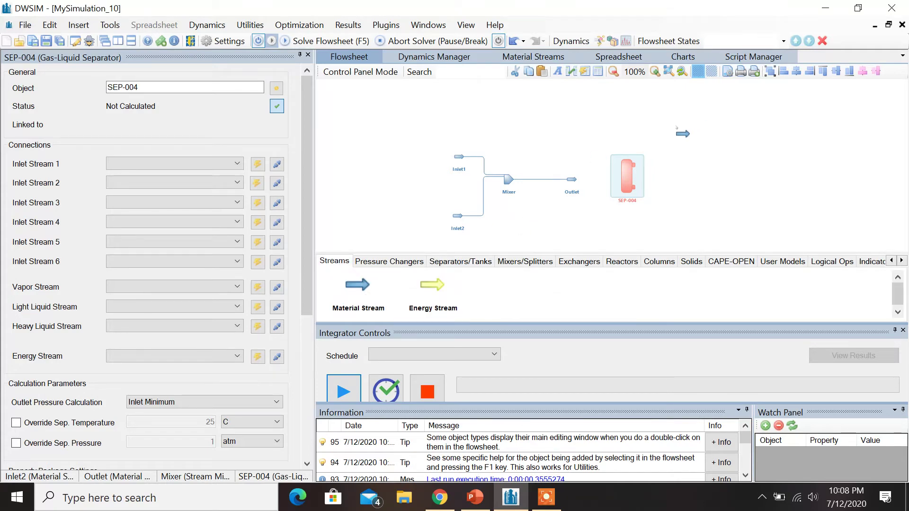
drag(363, 298, 685, 189)
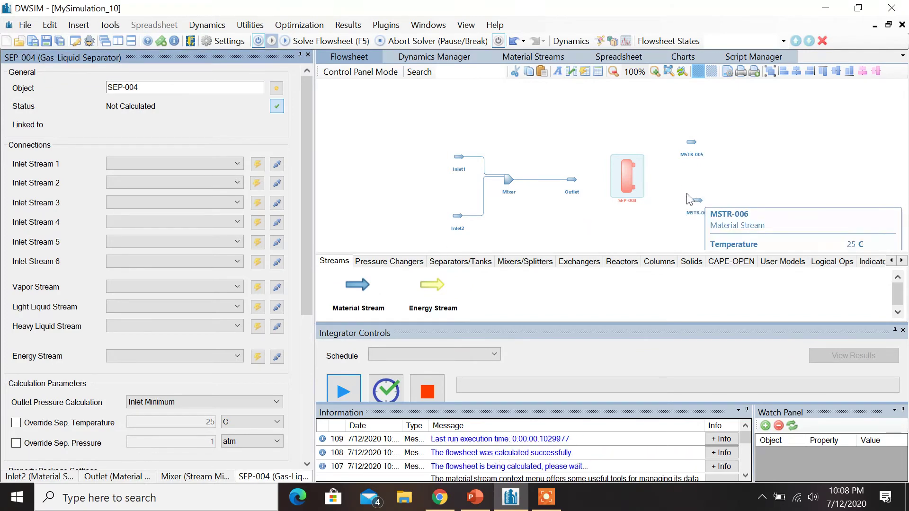
Rename the upper new material stream Vapour and the lower one Liquid
click(694, 147)
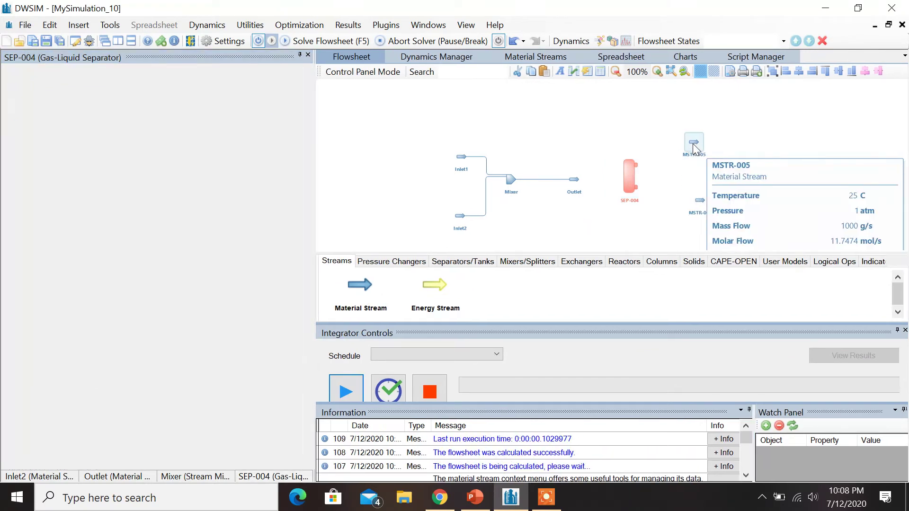
click(197, 101)
drag(196, 101, 101, 102)
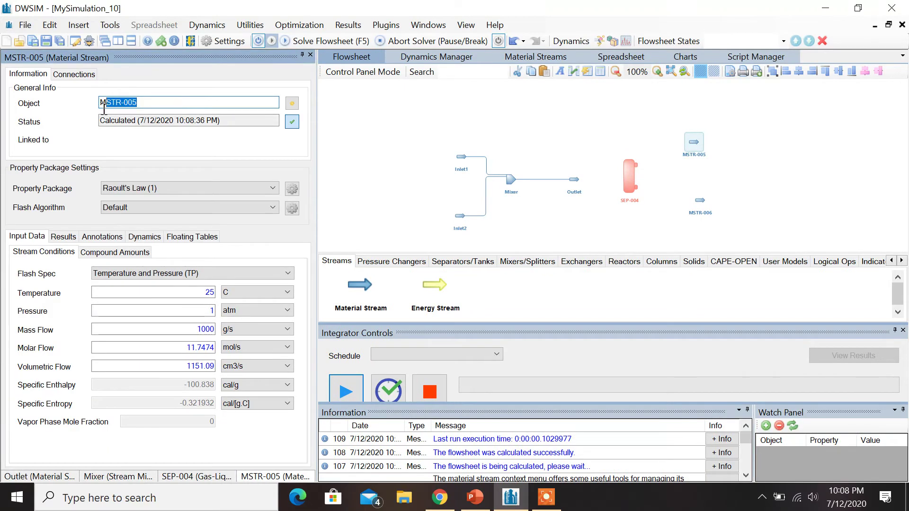
key(BackSpace)
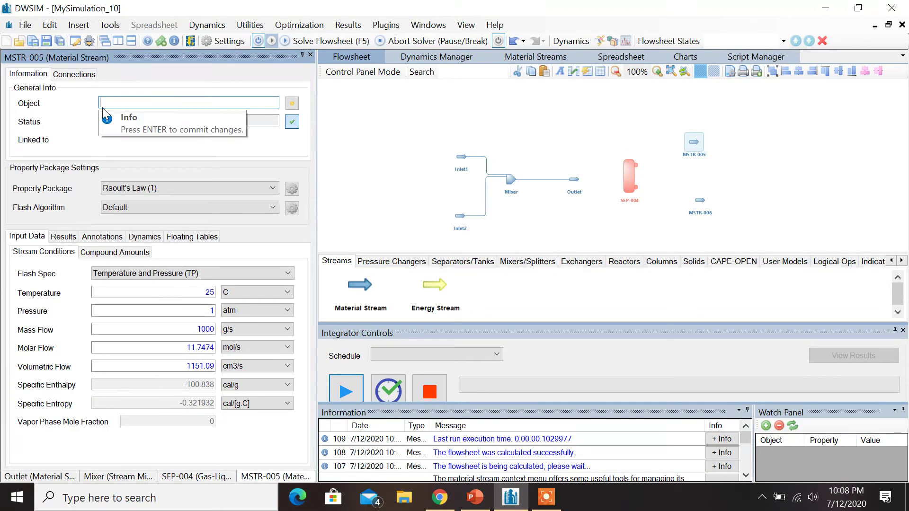
text(Vapour)
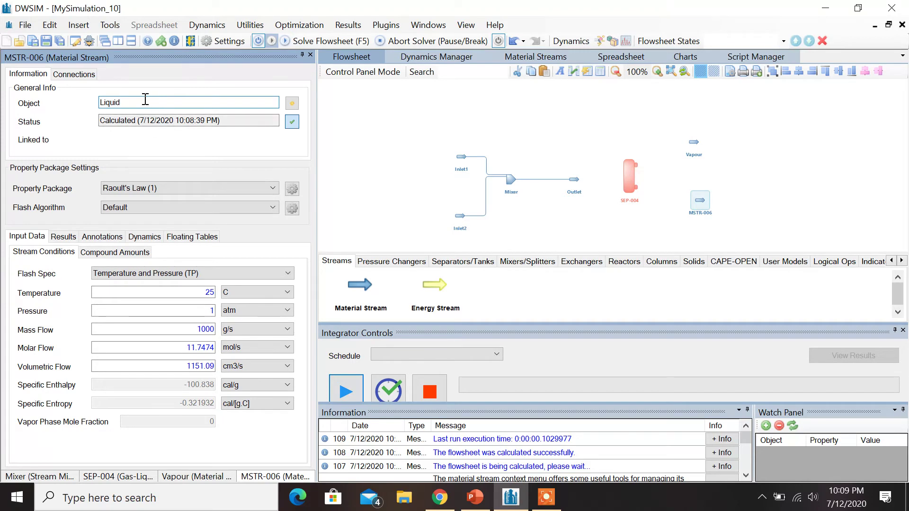
key(Return)
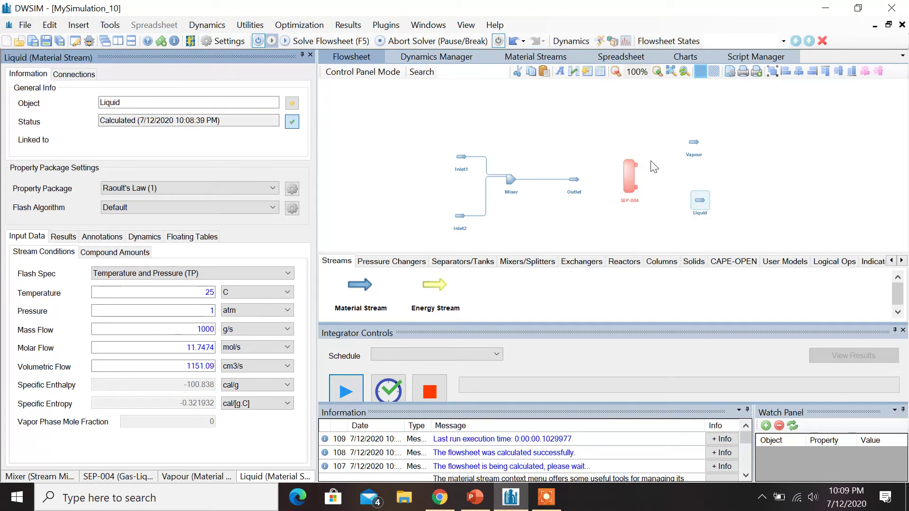
Connect Outlet as the gas-liquid separator's first inlet, Vapour as its vapor stream and Liquid as its light liquid stream
click(630, 174)
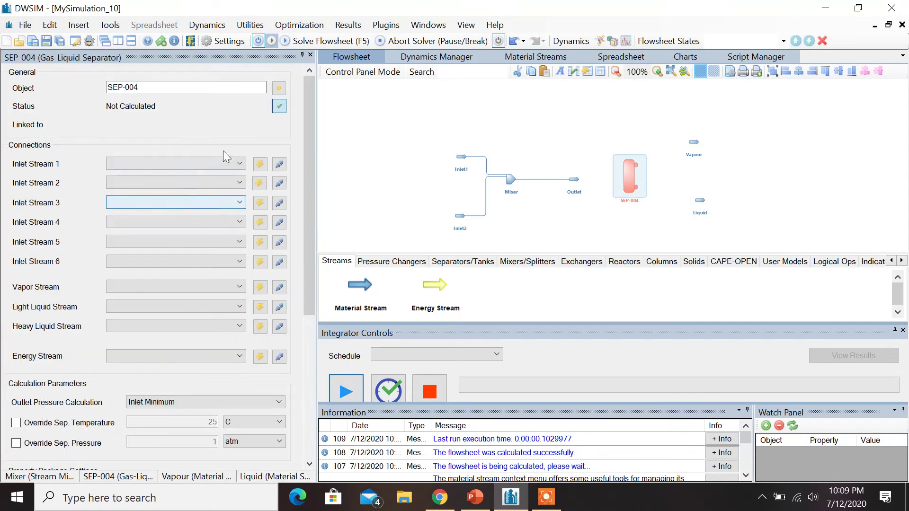
click(232, 165)
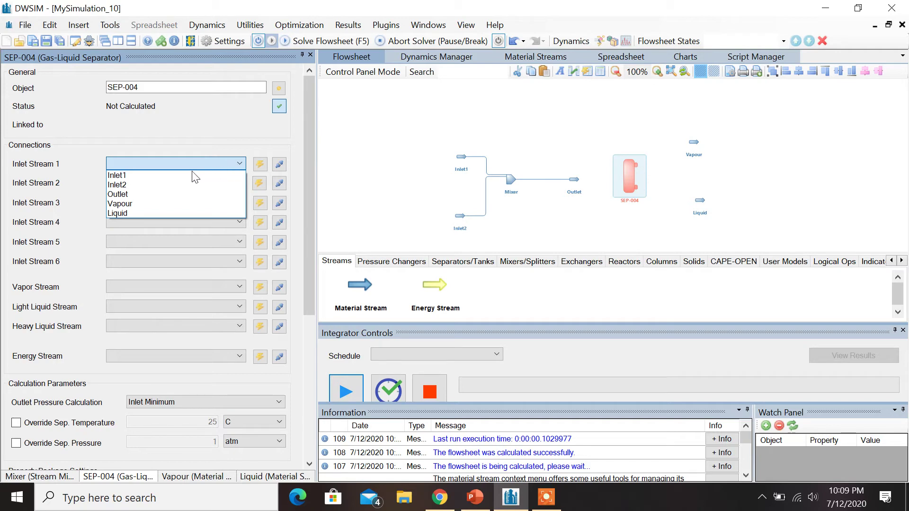
click(157, 195)
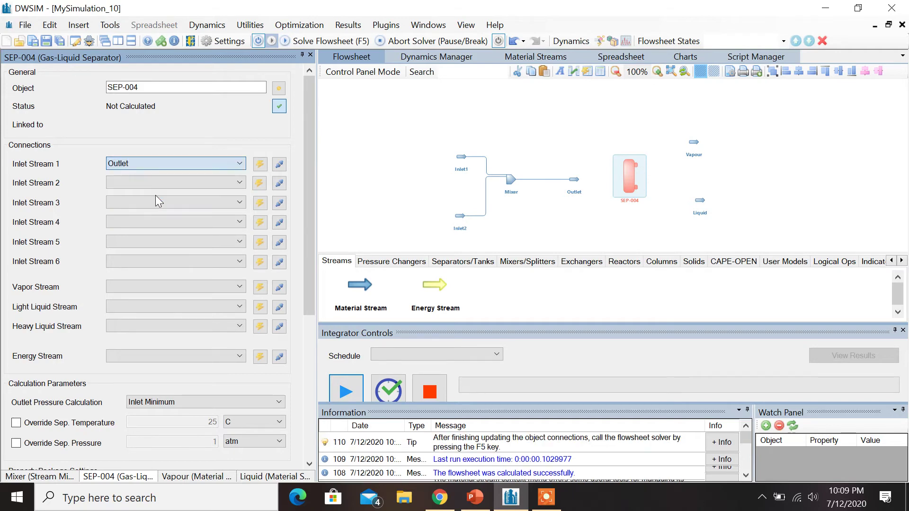
click(231, 287)
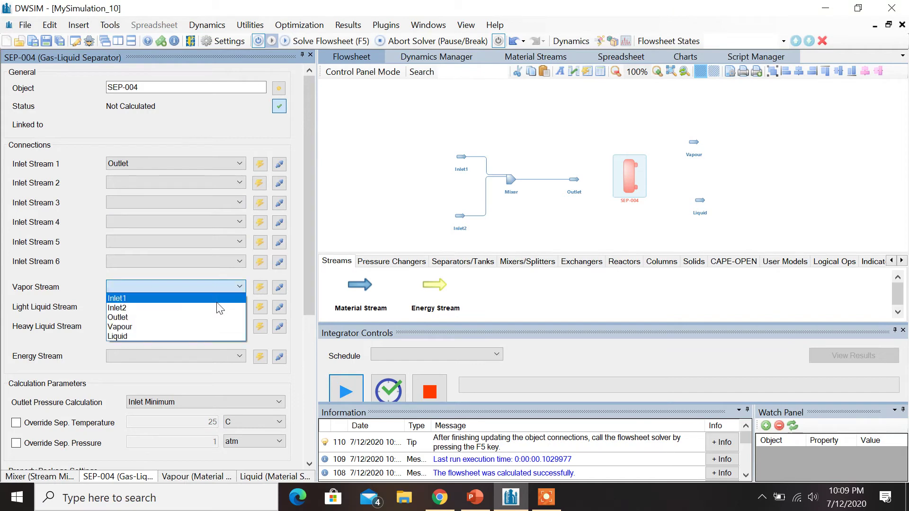
click(198, 328)
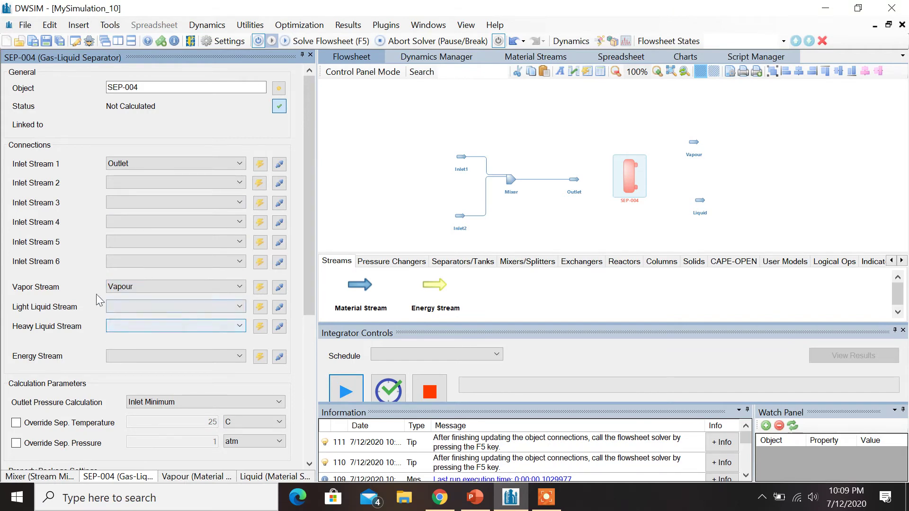
click(163, 308)
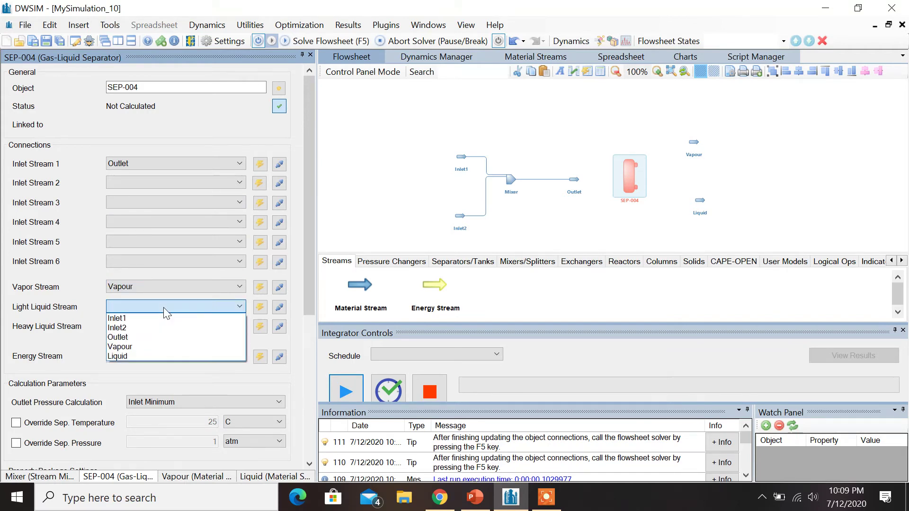
click(138, 357)
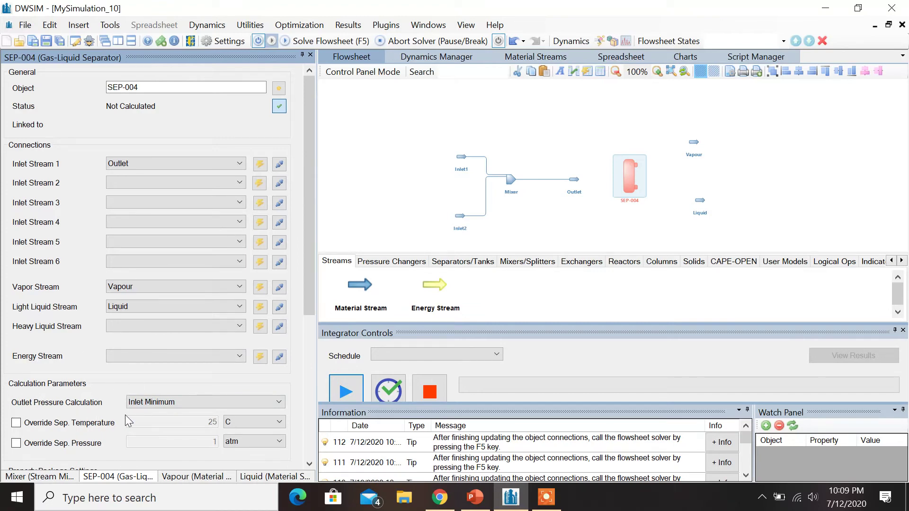
Set the separator's outlet pressure calculation to Inlet Minimum and solve the flowsheet
click(246, 404)
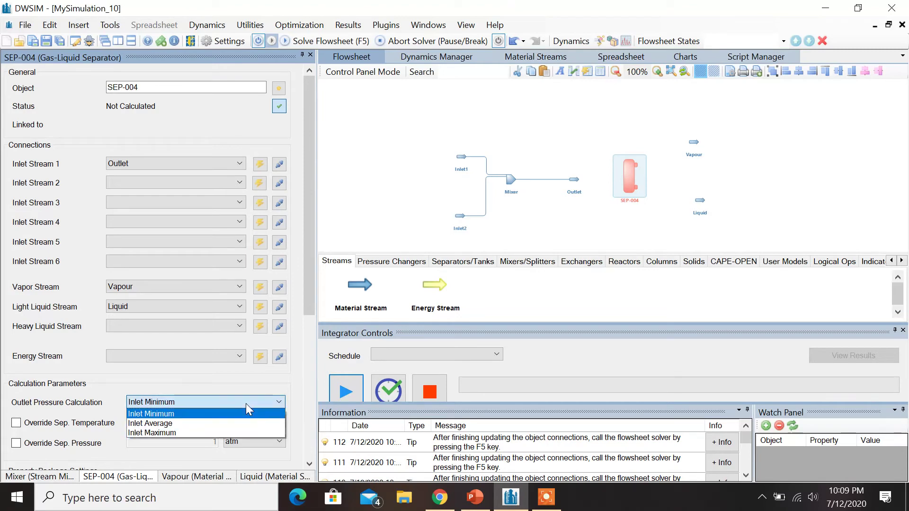
click(183, 413)
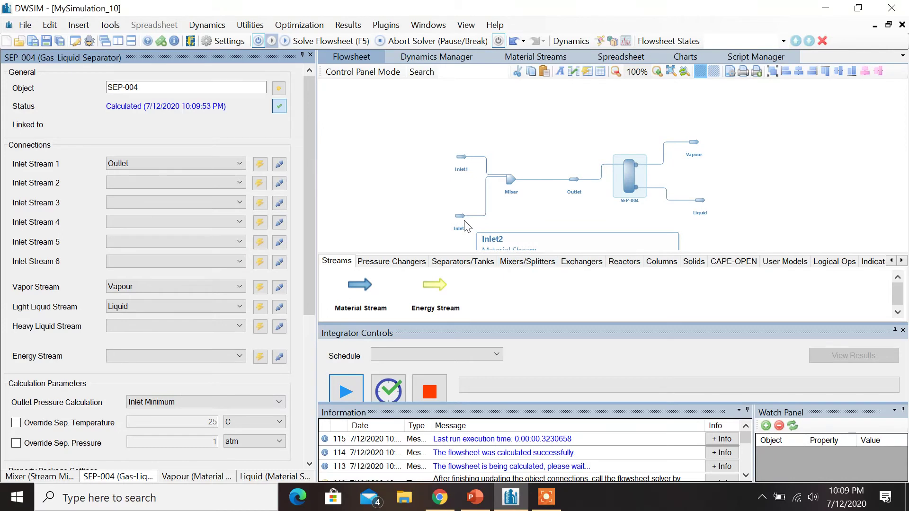
click(323, 40)
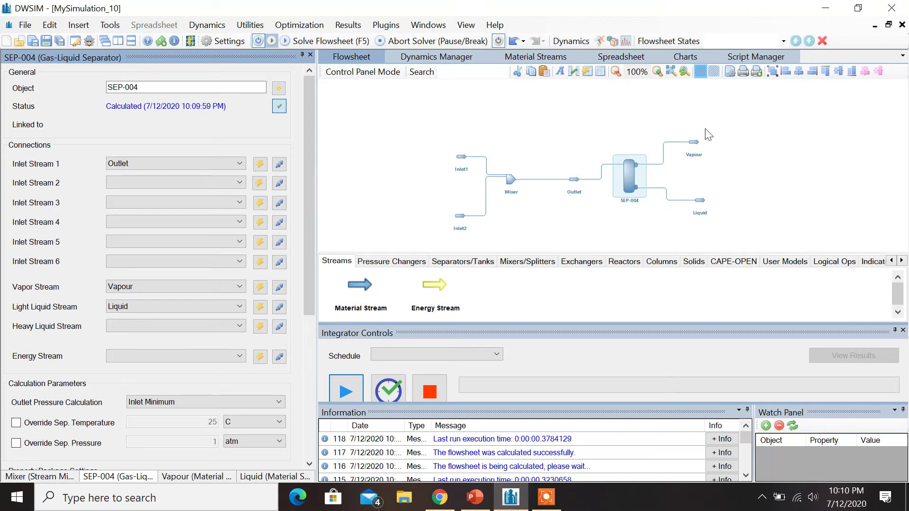
Examine the calculated compound results and mixture phase properties of the Vapour and Liquid streams
click(694, 141)
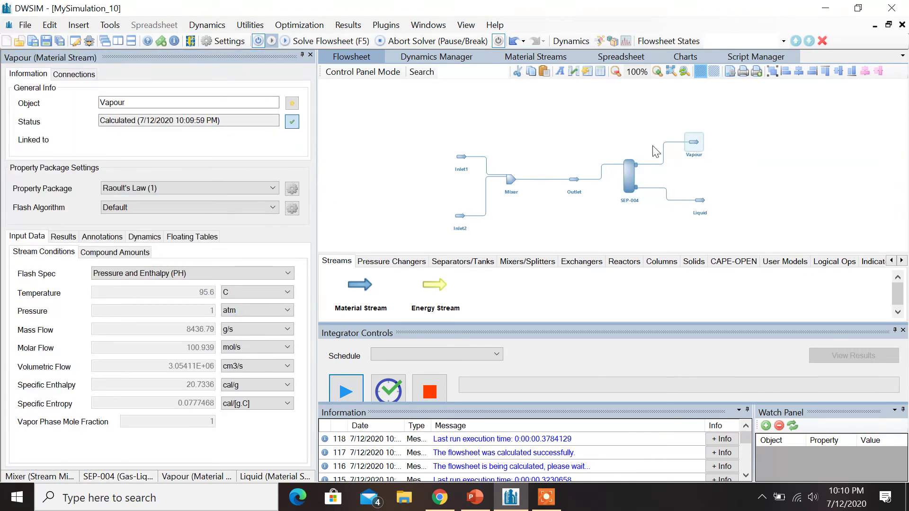
click(63, 236)
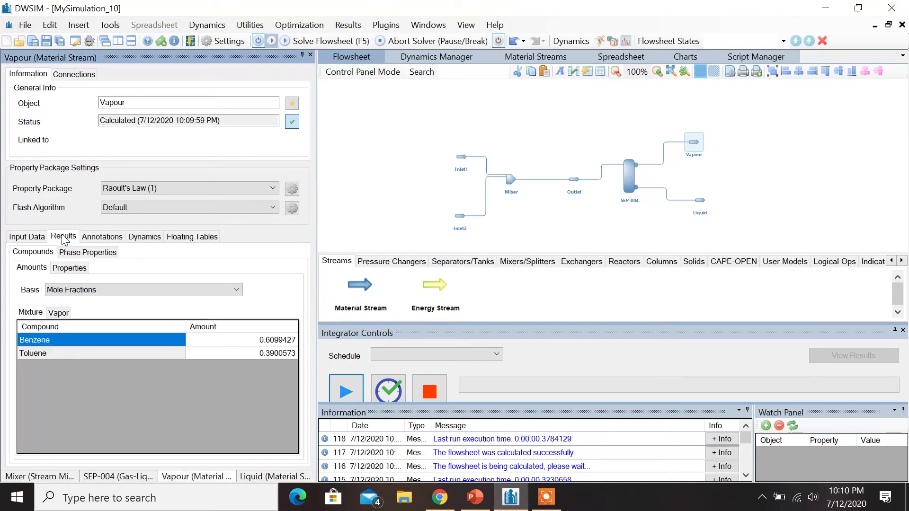
click(83, 253)
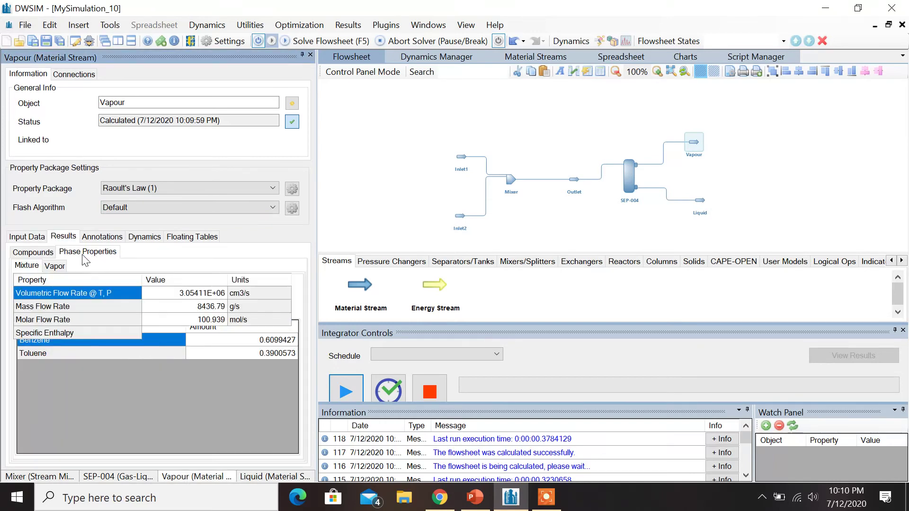
click(42, 254)
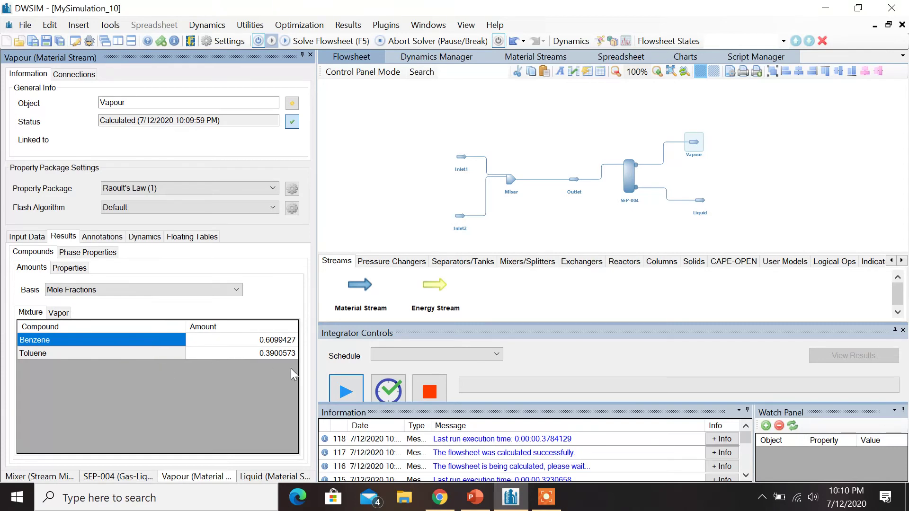
click(701, 200)
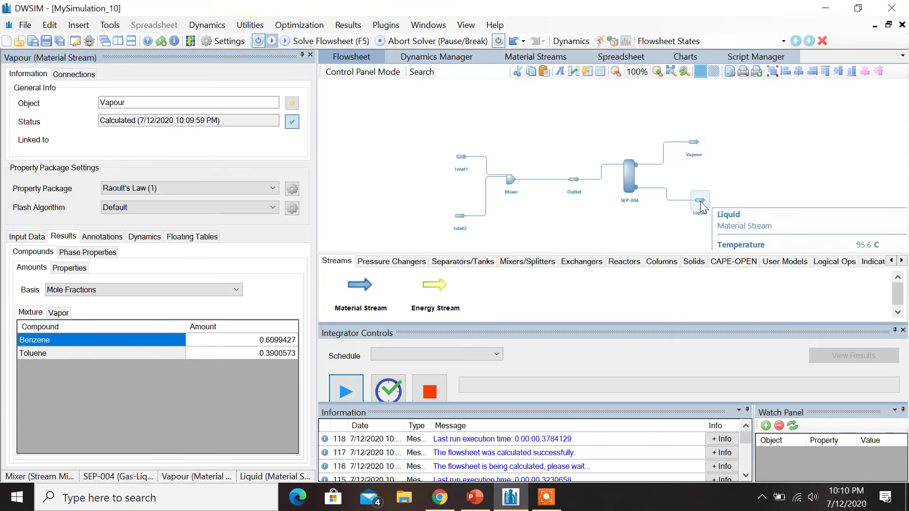
click(67, 238)
click(76, 268)
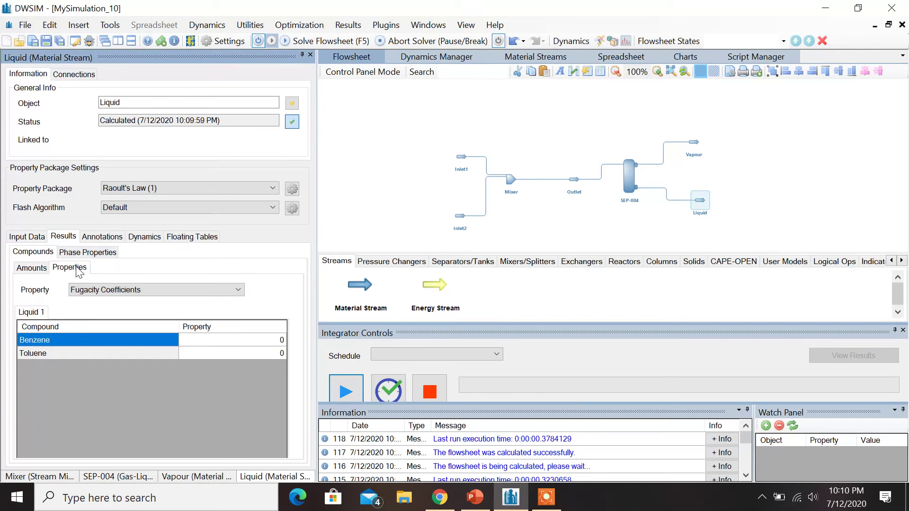
click(71, 254)
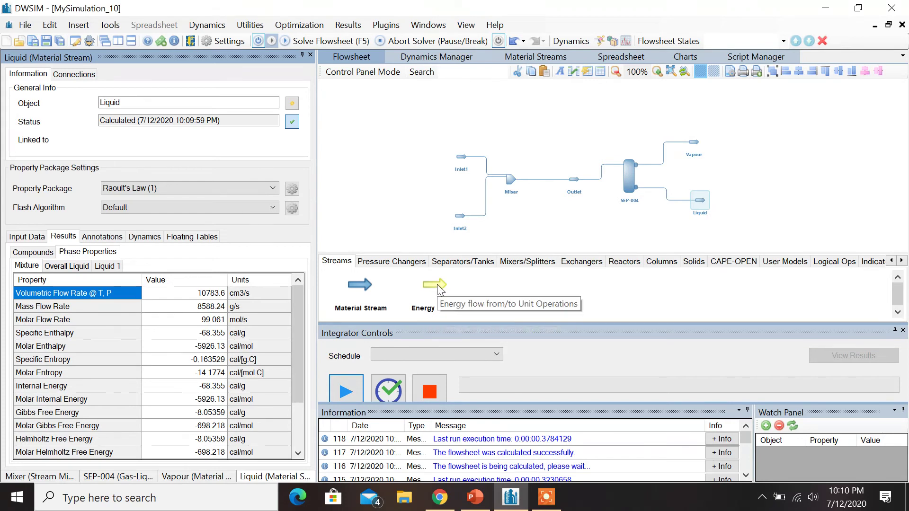
Place an energy stream just below the separator and rename it Energy
drag(440, 289, 614, 221)
click(614, 220)
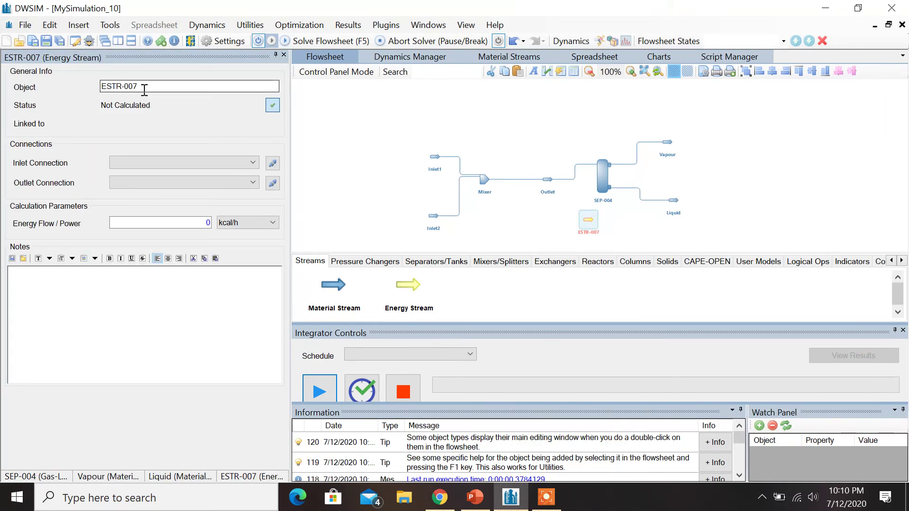
drag(144, 90, 75, 92)
key(BackSpace)
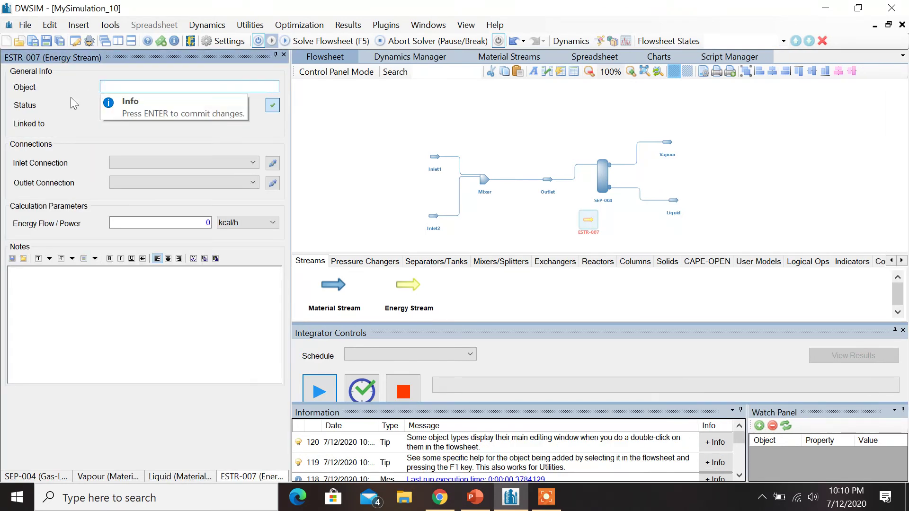
text(Energy)
key(Return)
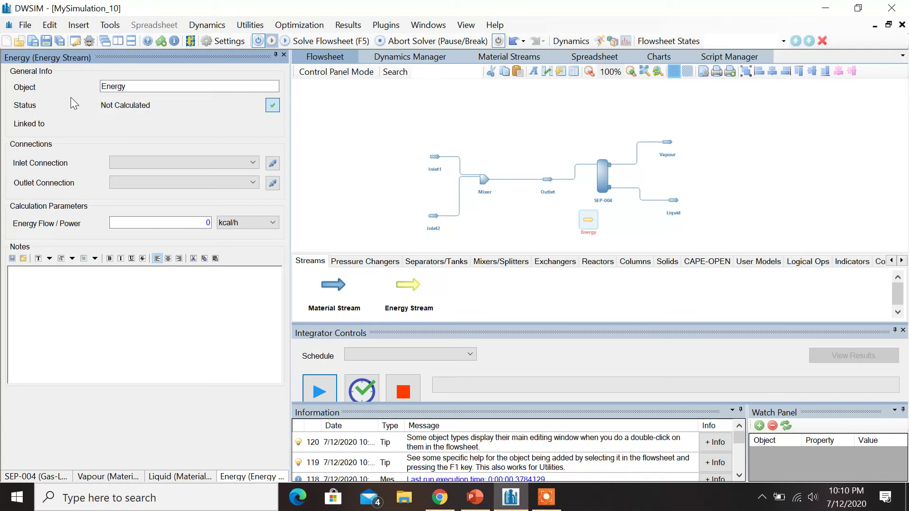
Connect the Energy stream to the gas-liquid separator as its energy stream
click(603, 179)
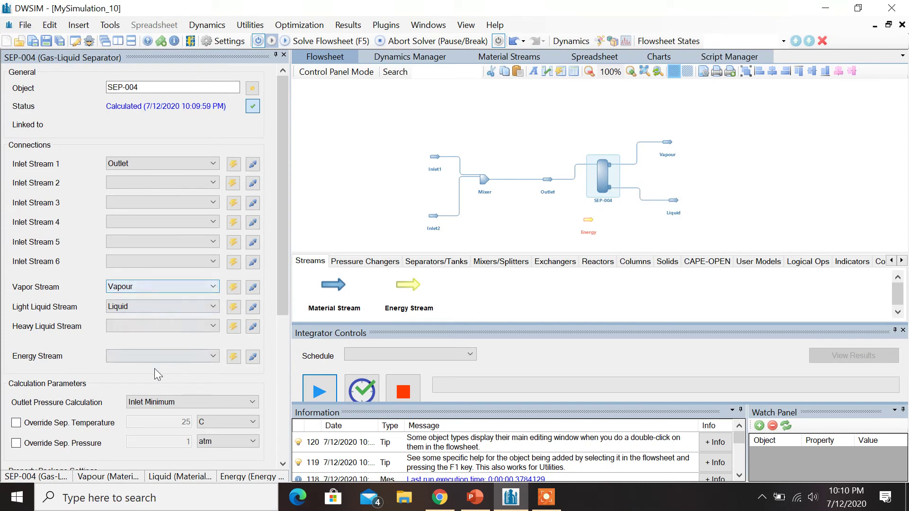
click(206, 357)
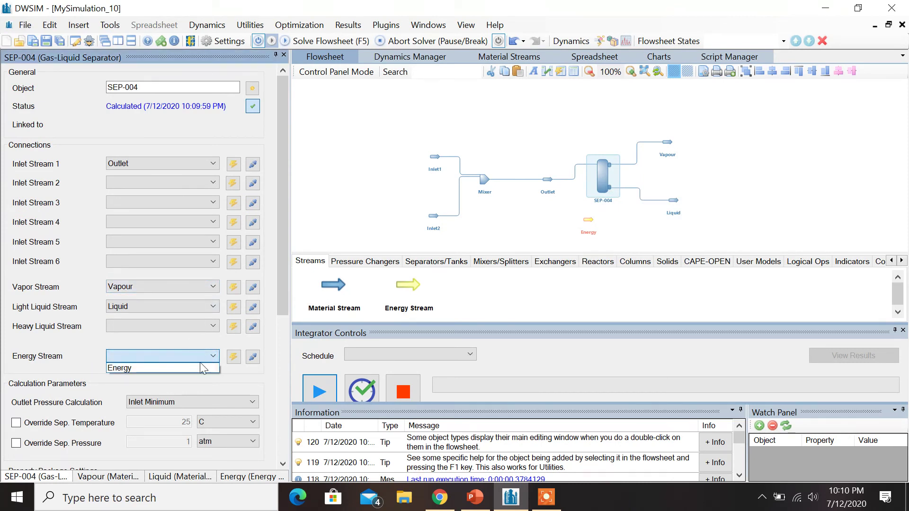
click(187, 368)
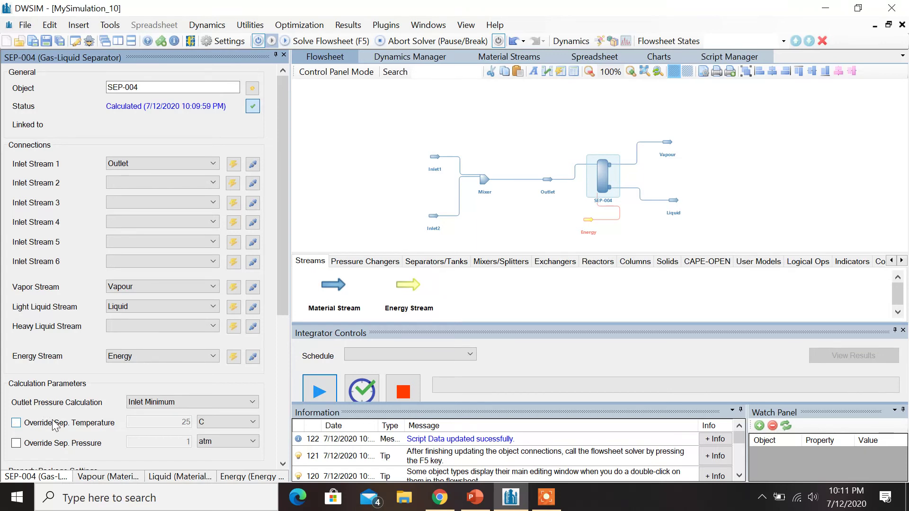
Override the separator's separation temperature and set it to 100 °C
click(16, 423)
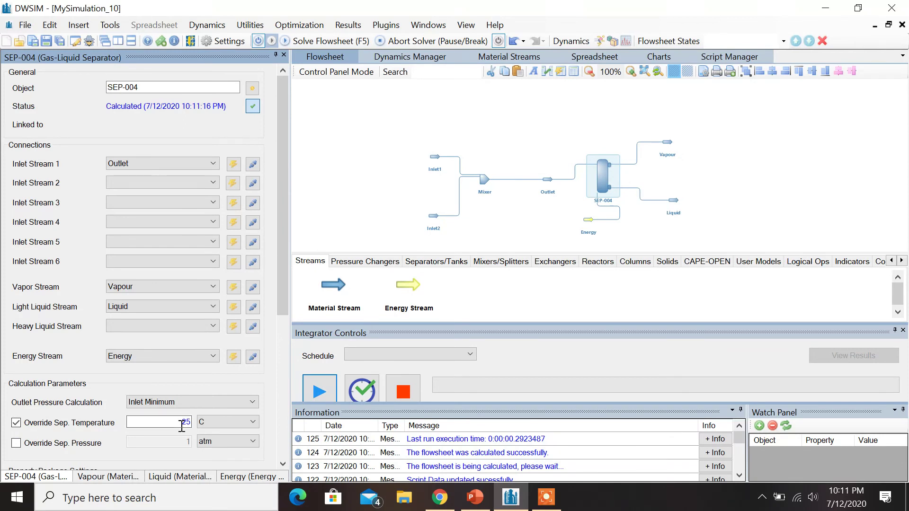
click(180, 425)
key(Delete)
key(Delete)
text(1)
key(Tab)
text(0)
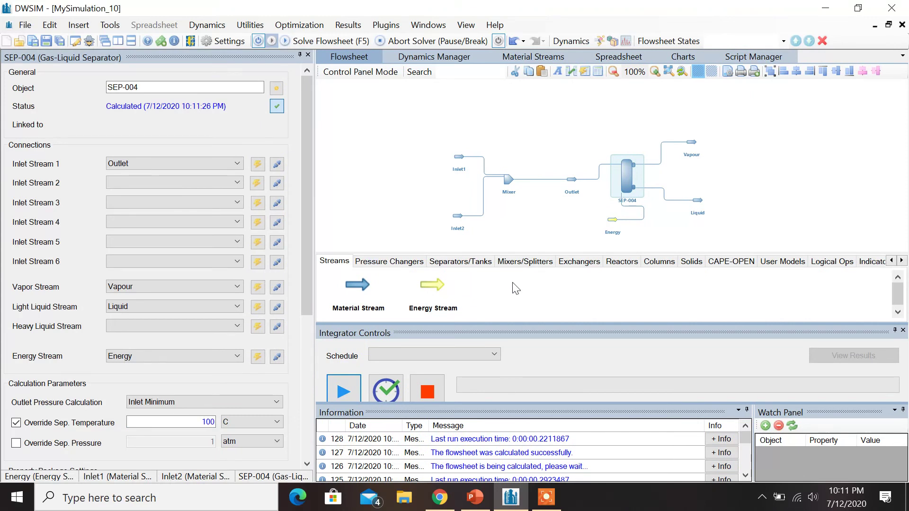
Examine the recalculated conditions and flows of the Vapour and Liquid streams, including the Vapour stream's compound mole fractions
mouse_move(701, 147)
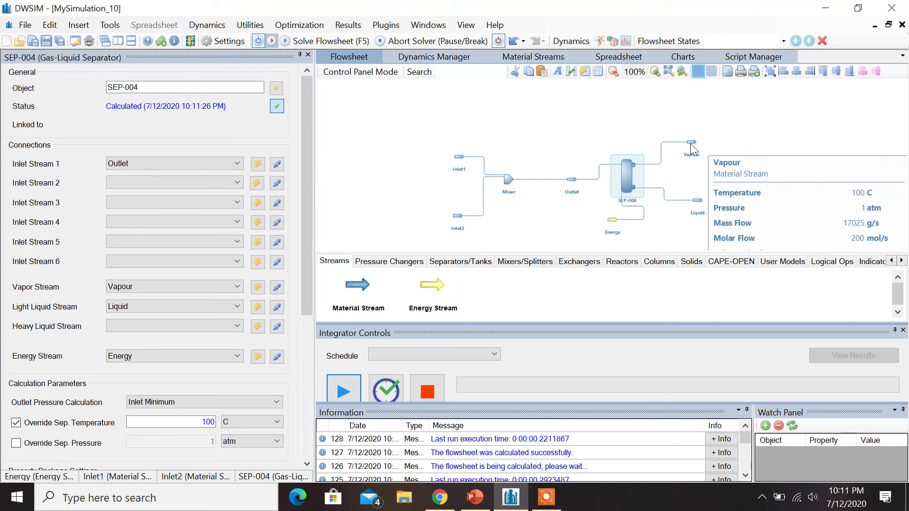
click(691, 148)
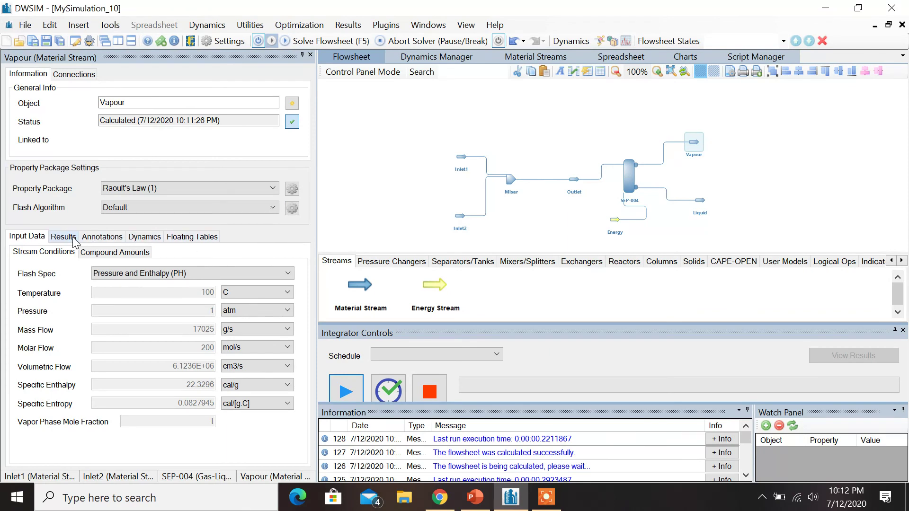
mouse_move(93, 339)
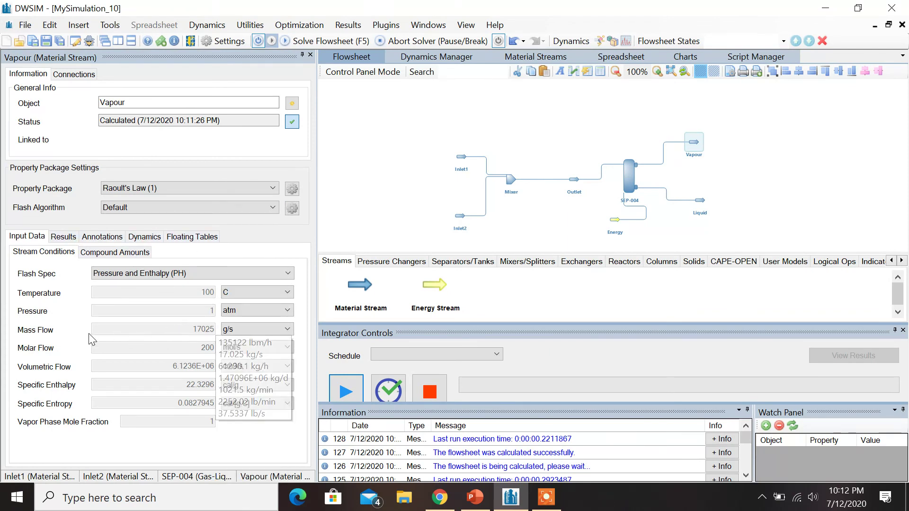
mouse_move(207, 356)
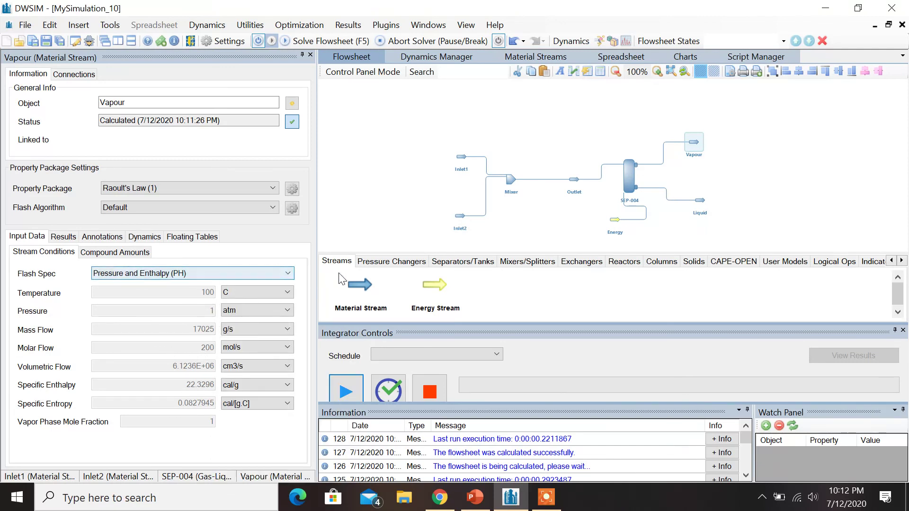
mouse_move(698, 199)
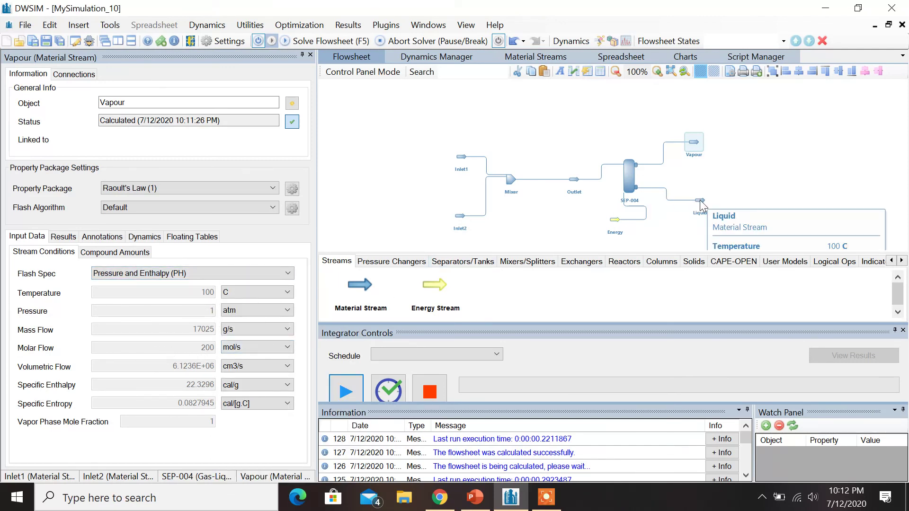
click(115, 252)
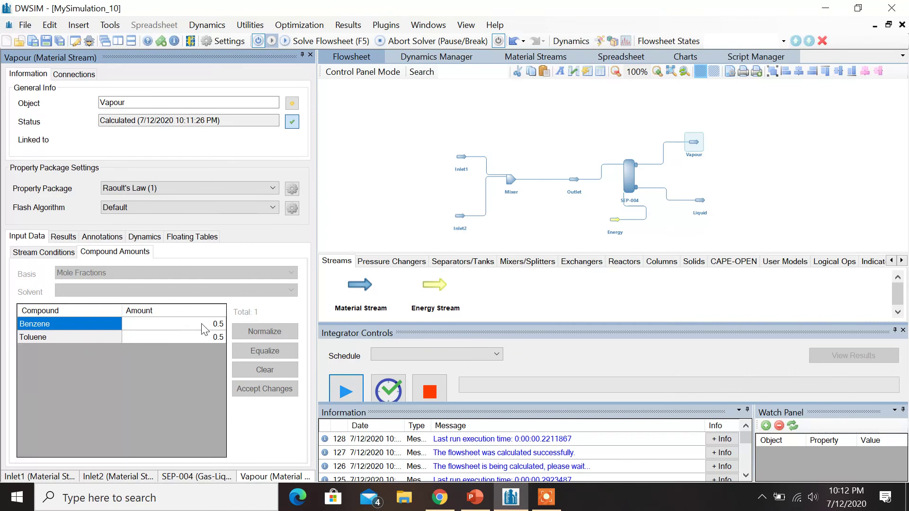
click(700, 202)
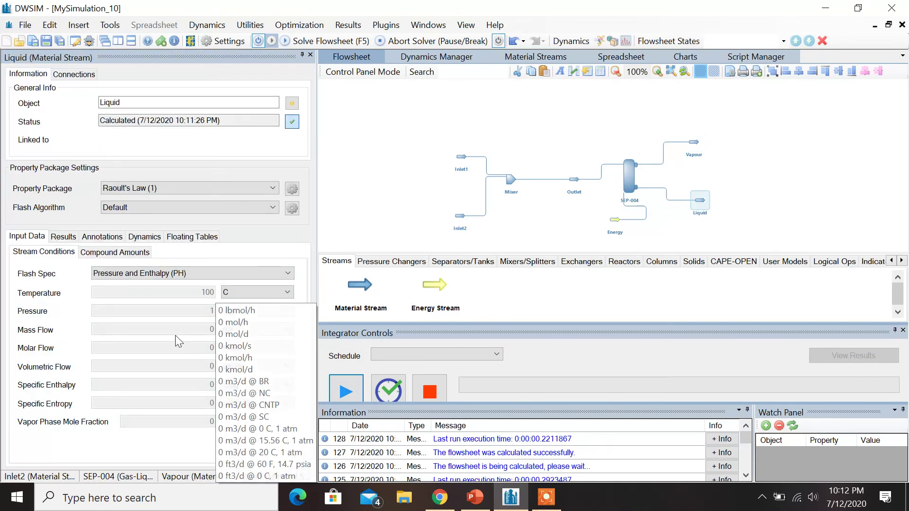
mouse_move(168, 361)
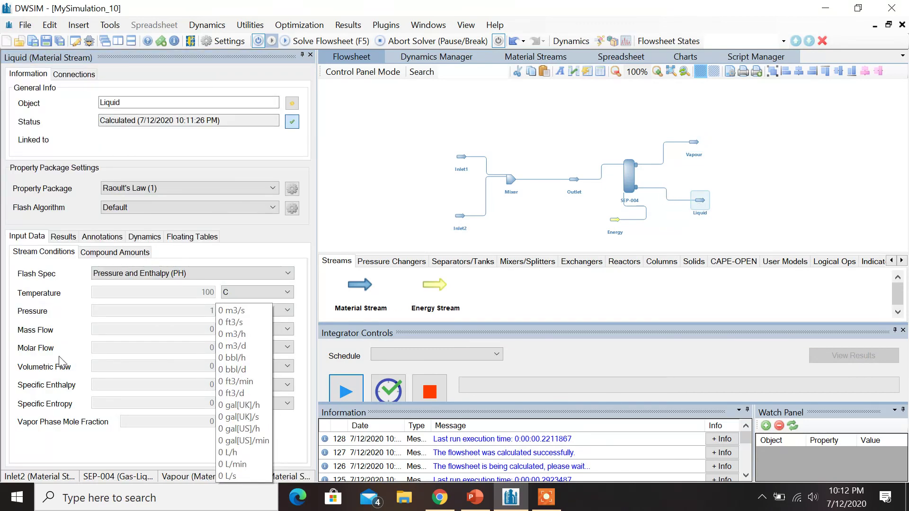
mouse_move(218, 372)
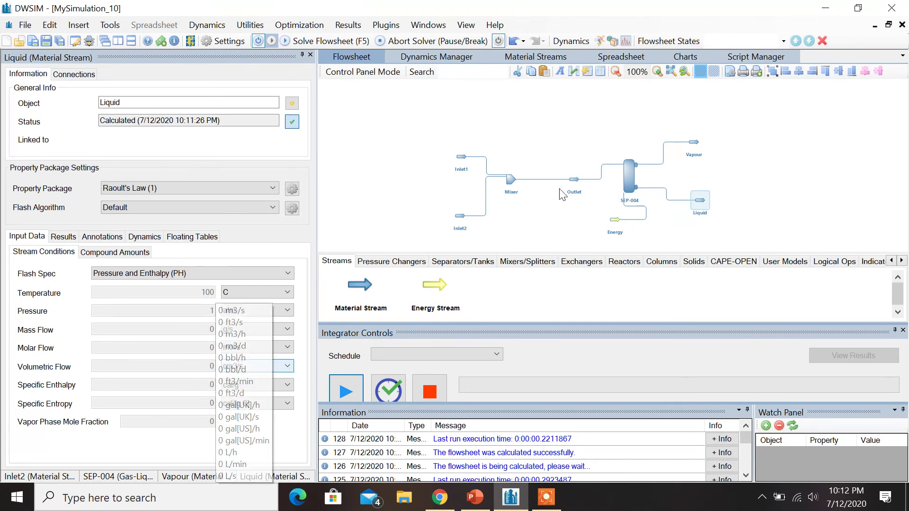